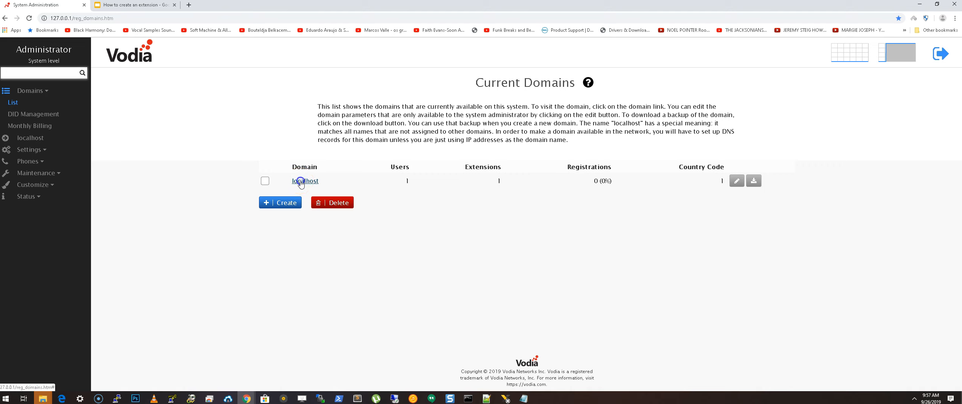
In localhost, add auto attendant 550 named 'incoming calls', with the phone number as an extra account.
click(300, 181)
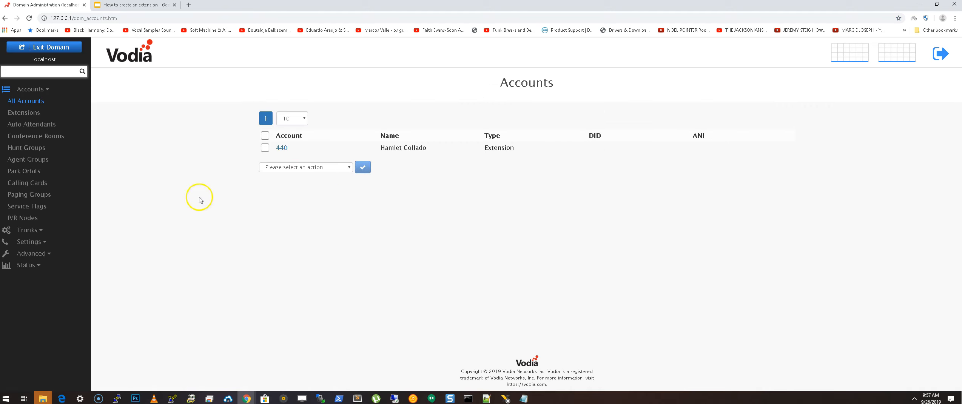
click(40, 126)
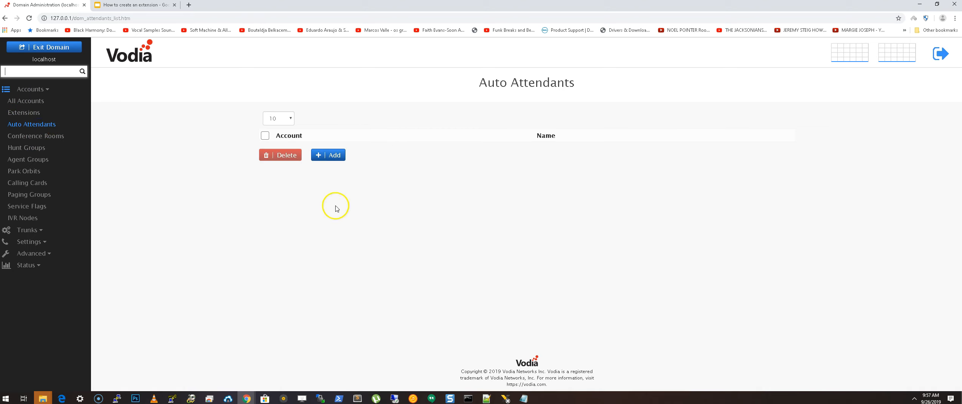
click(327, 155)
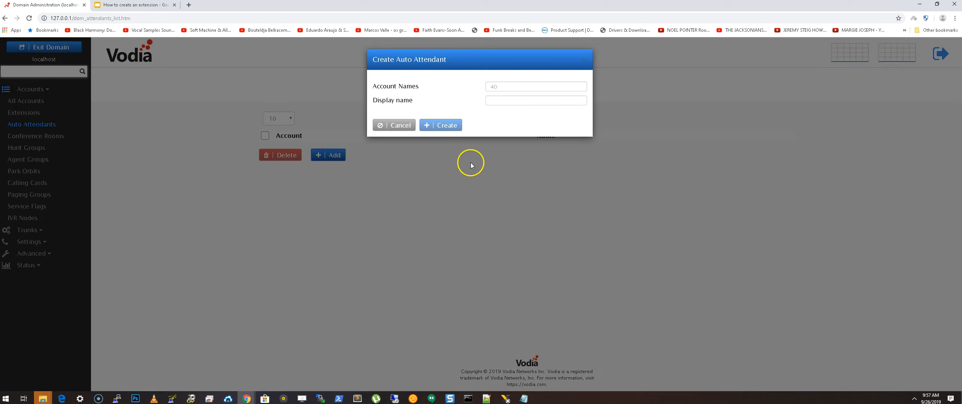
click(499, 86)
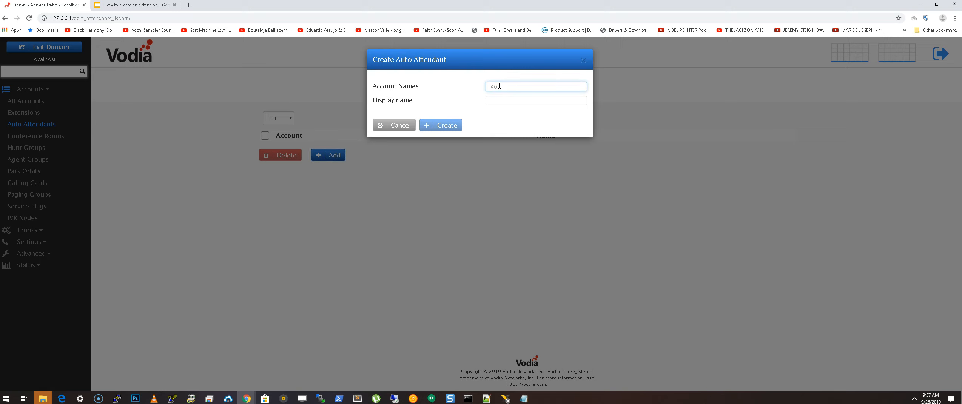
click(500, 86)
text(550)
click(501, 99)
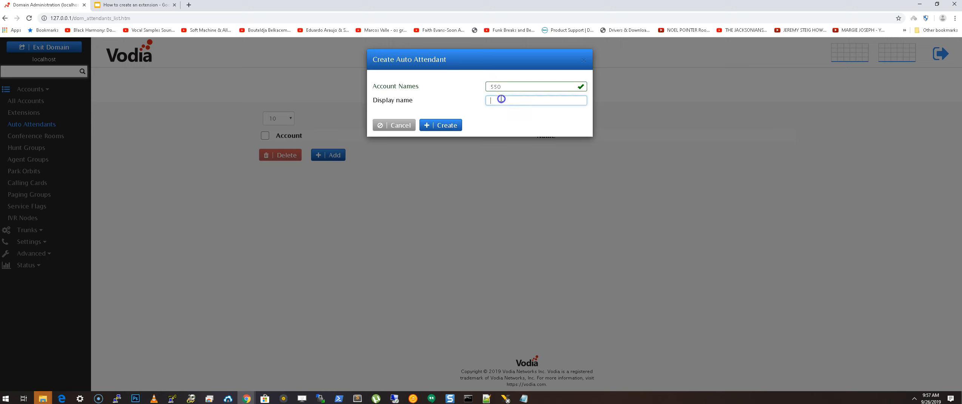
text(incoming calls)
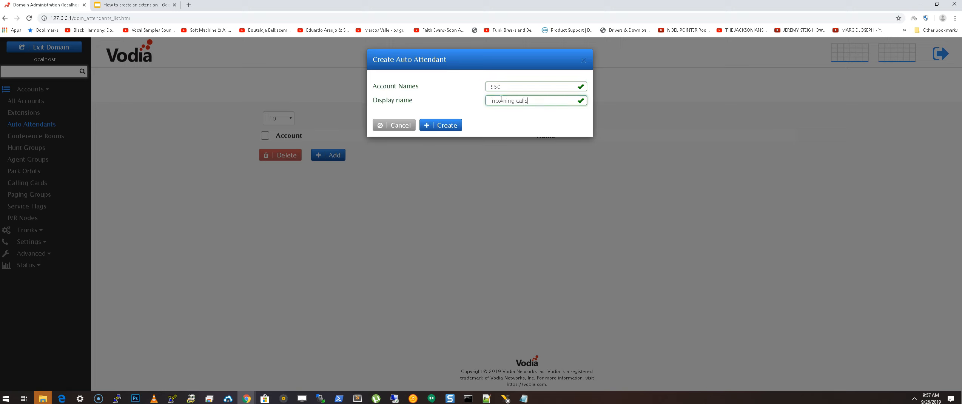
click(504, 87)
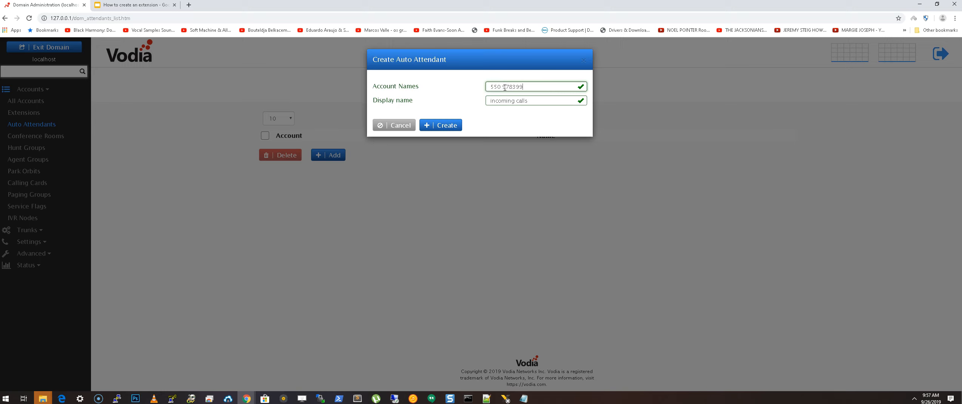
click(440, 125)
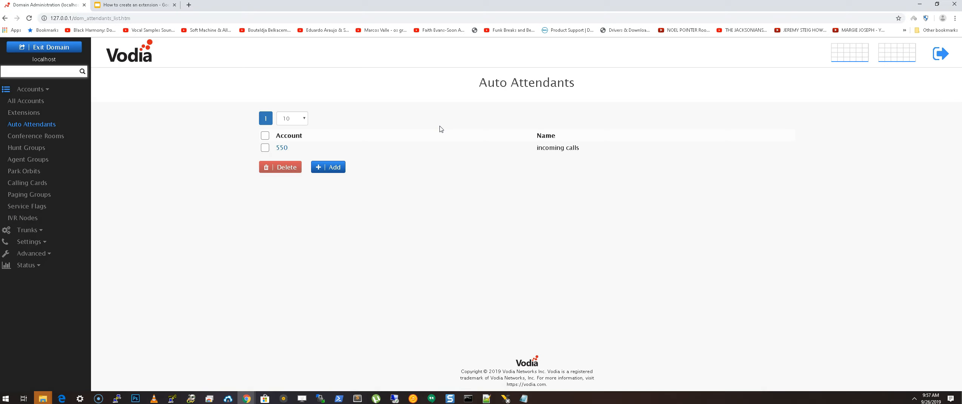
Copy attendant 550's phone number from Account number(s) into Outbound number (ANI).
click(281, 147)
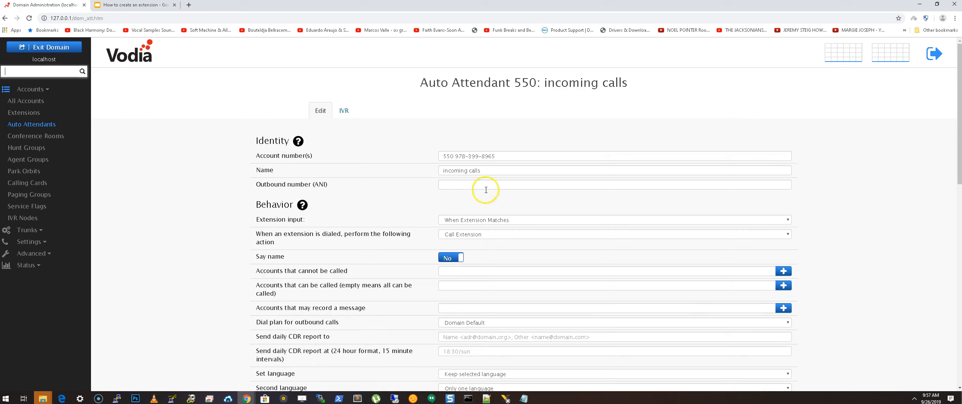
click(504, 157)
drag(504, 157, 543, 158)
key(ctrl+c)
click(477, 184)
key(ctrl+v)
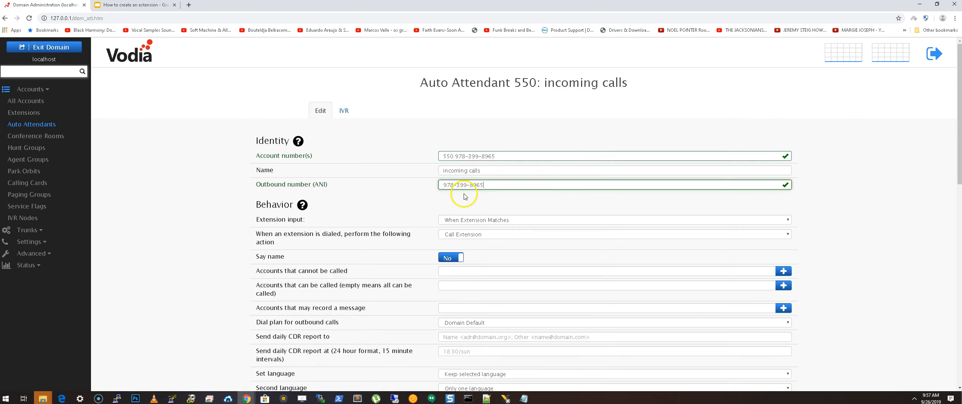
click(482, 172)
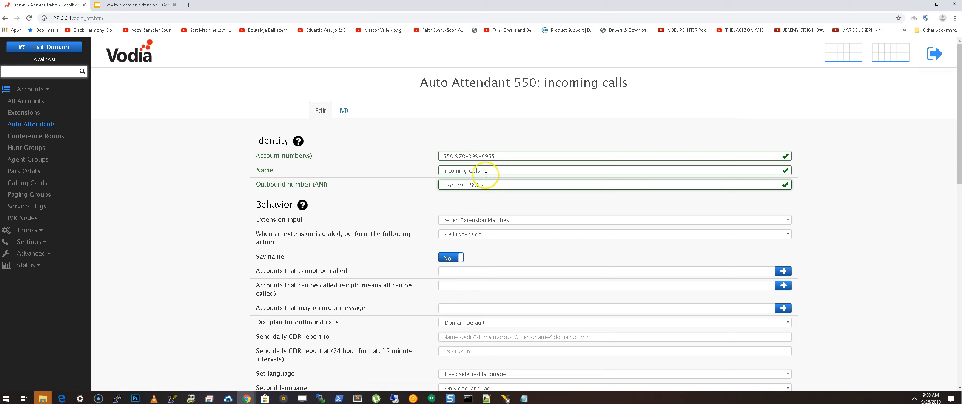
Set Extension input to After 3 Digit Input.
scroll(398, 185, down, 1)
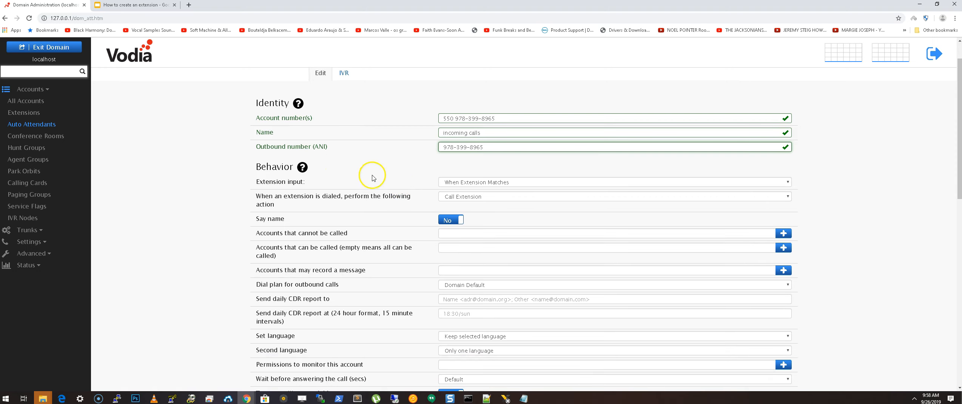
click(495, 183)
click(481, 198)
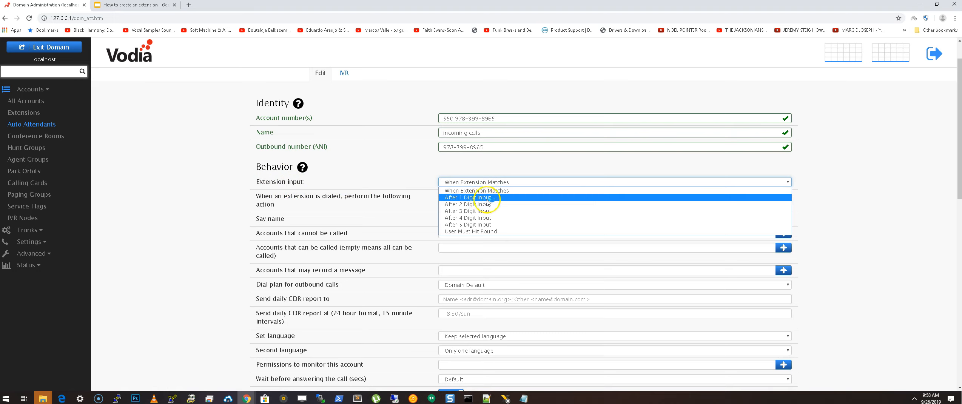
click(485, 213)
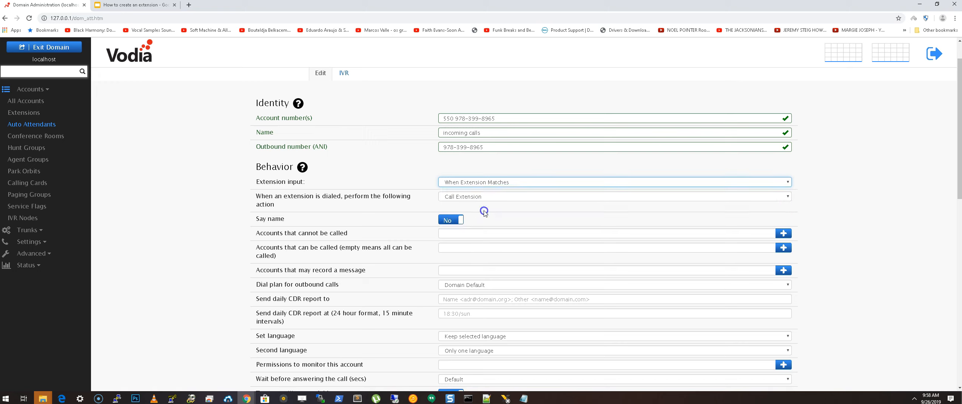
click(505, 151)
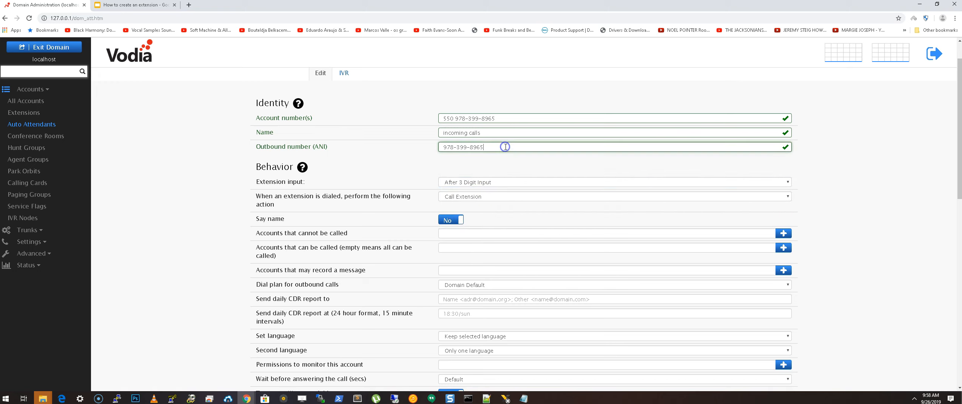
scroll(372, 189, down, 1)
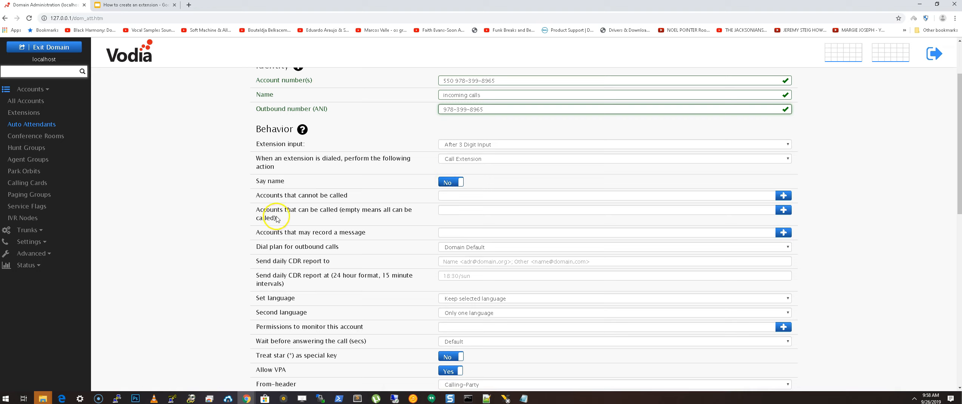
click(477, 198)
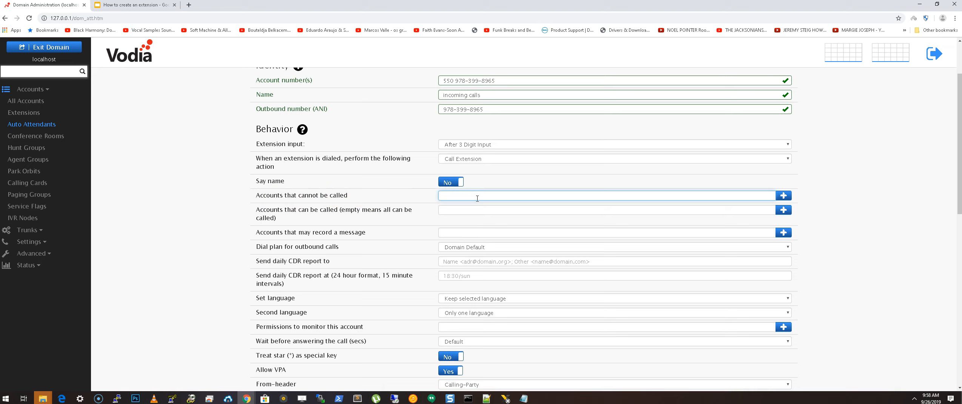
Open the Accounts that cannot be called picker and cancel, leaving it empty.
click(783, 195)
click(376, 110)
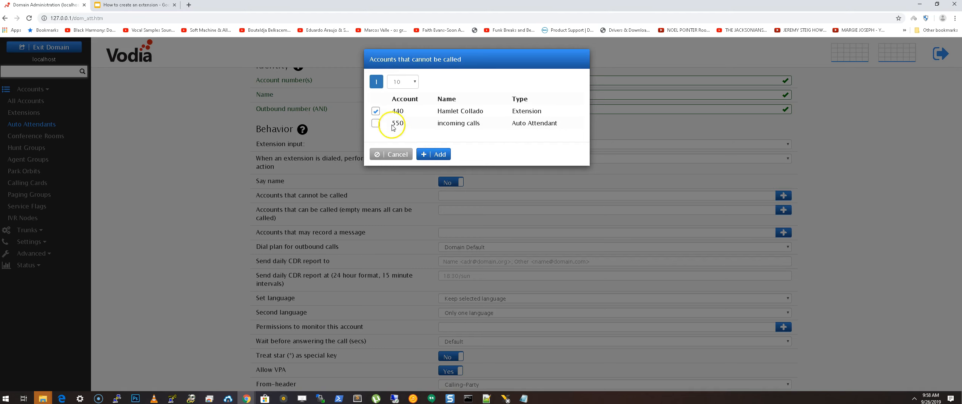
click(397, 153)
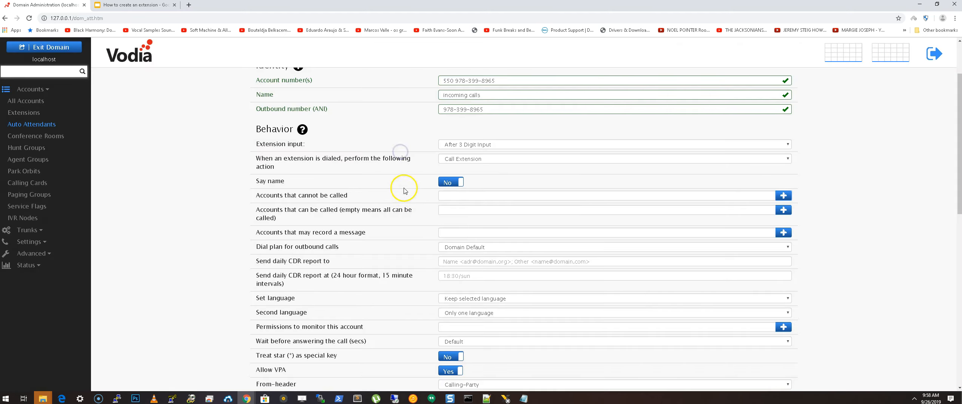
Add account 440 to Accounts that may record a message.
scroll(400, 204, down, 1)
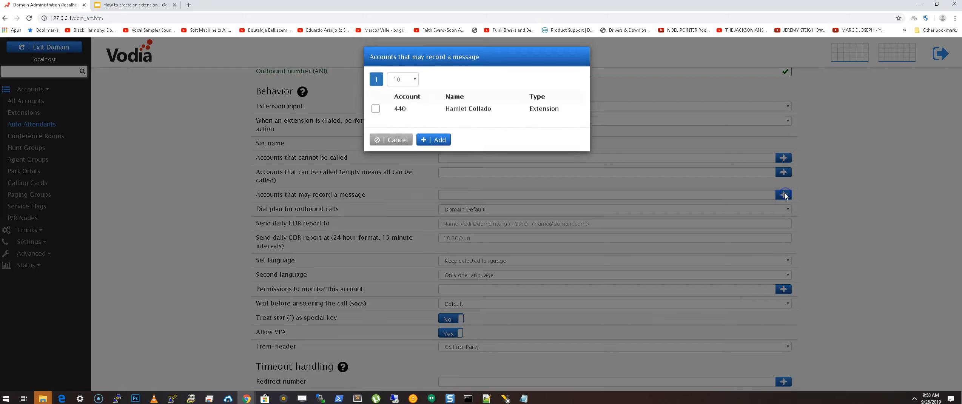
click(783, 195)
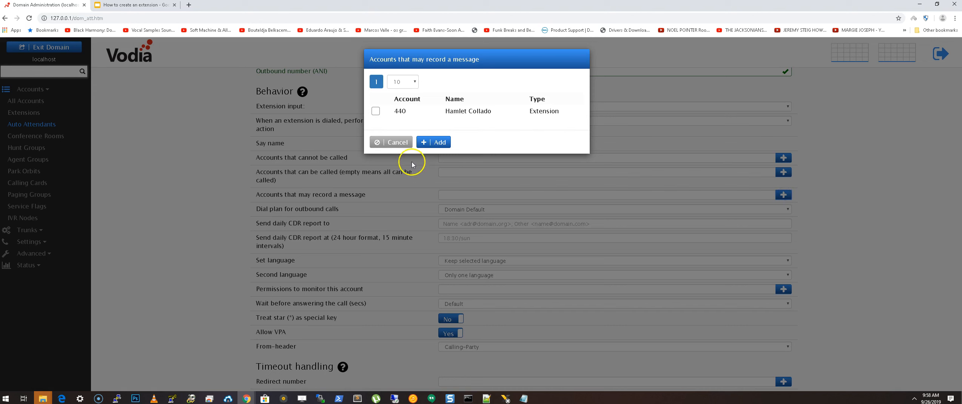
click(375, 111)
click(436, 143)
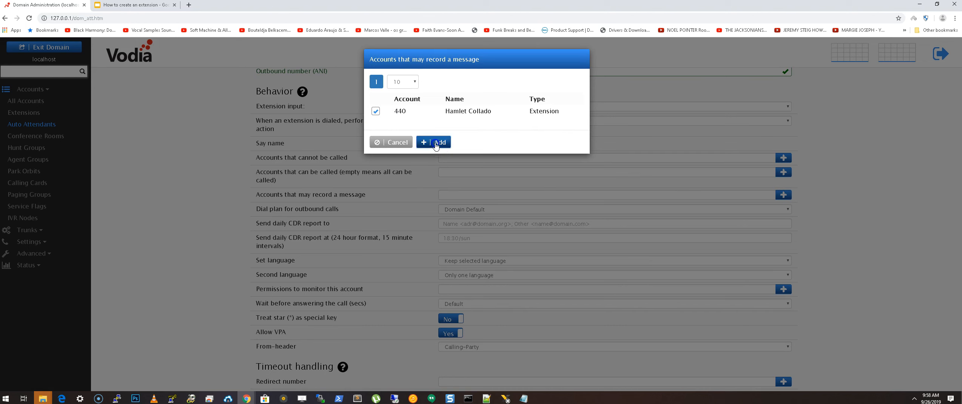
click(454, 172)
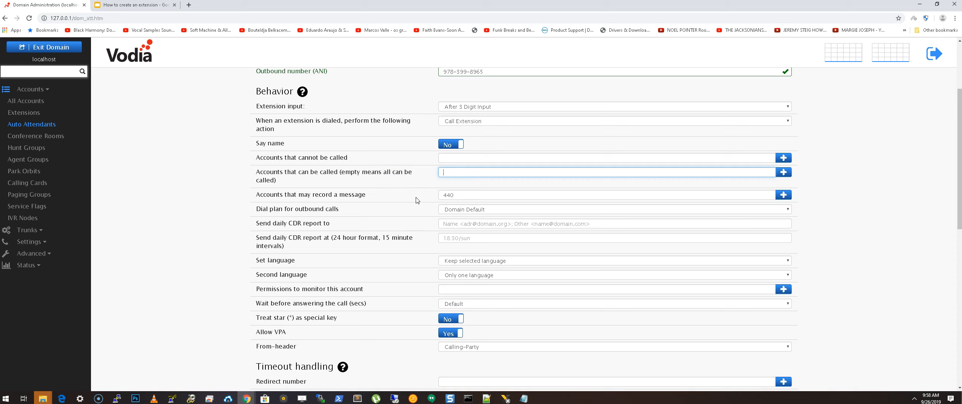
scroll(417, 200, up, 3)
Review attendant 550's settings, including recording account 440, and open the Set language dropdown.
double_click(449, 154)
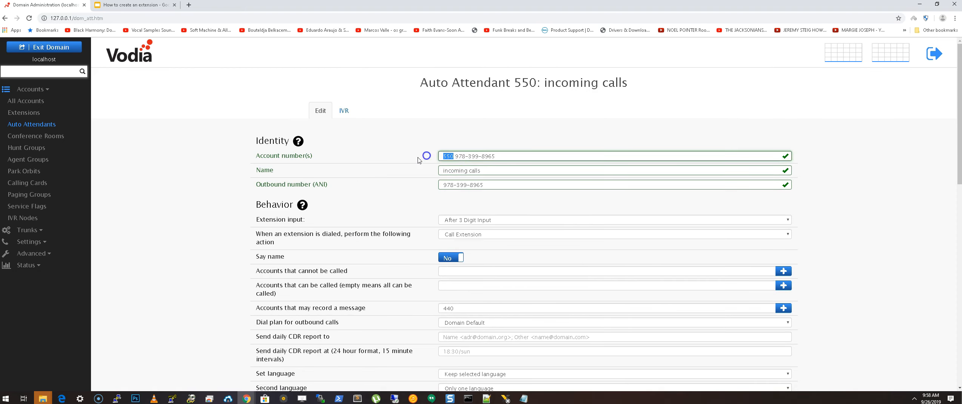
scroll(402, 212, down, 2)
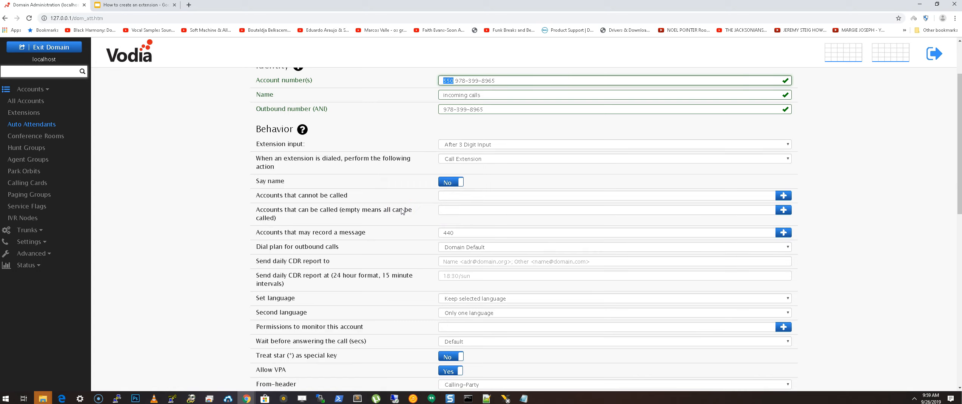
scroll(402, 211, up, 1)
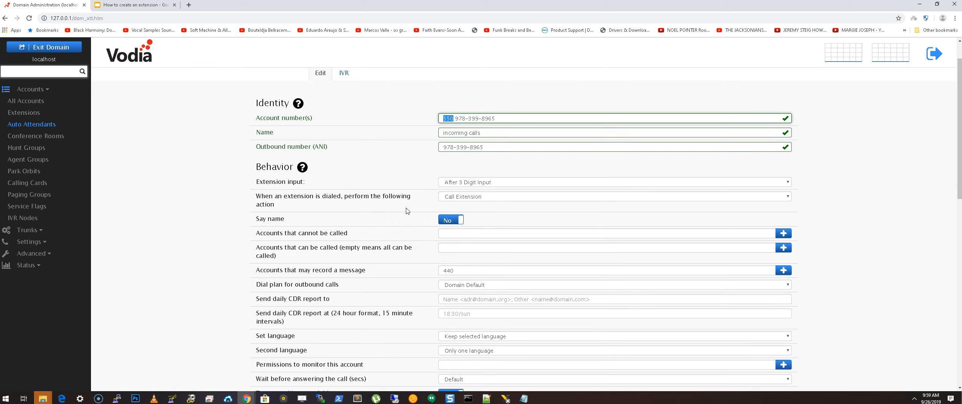
scroll(407, 211, down, 1)
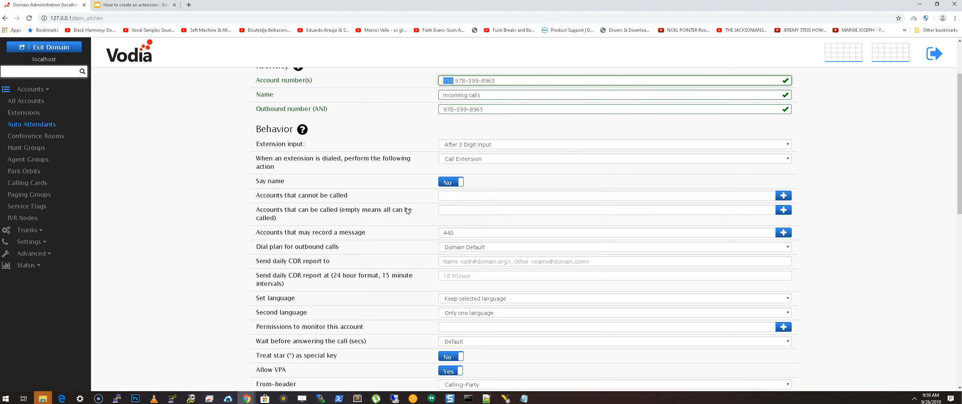
scroll(414, 193, down, 2)
double_click(447, 157)
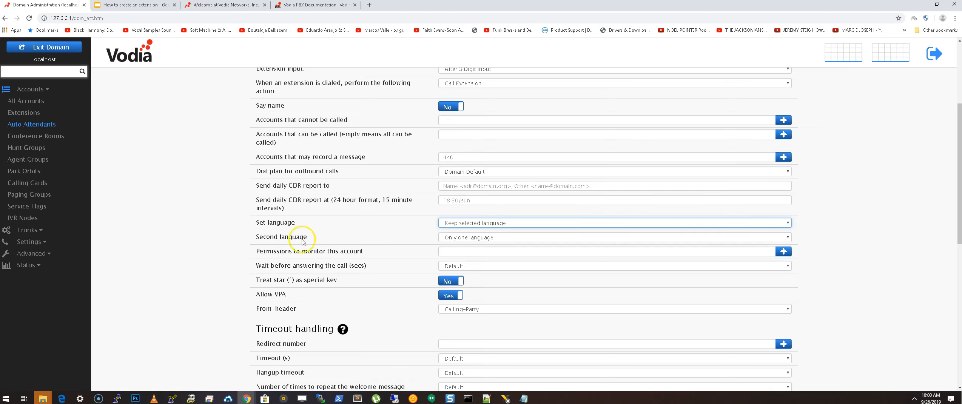
click(469, 223)
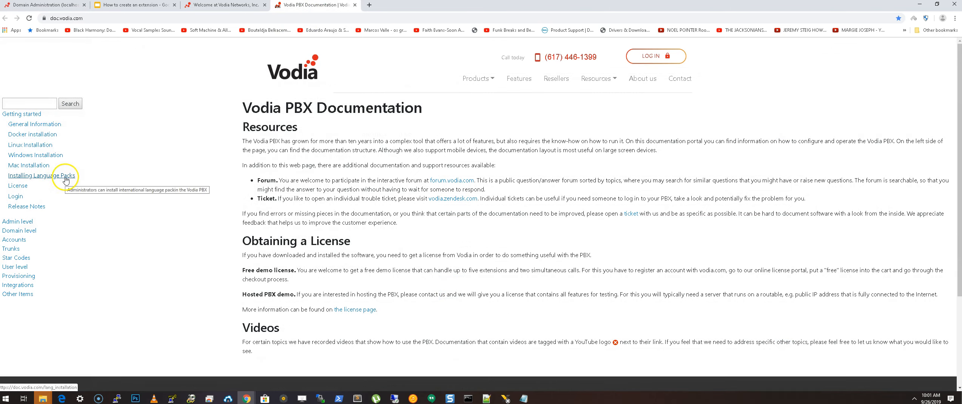
Open Installing Language Packs and select German's audio_de.xml link in the language table.
click(57, 182)
scroll(590, 136, down, 4)
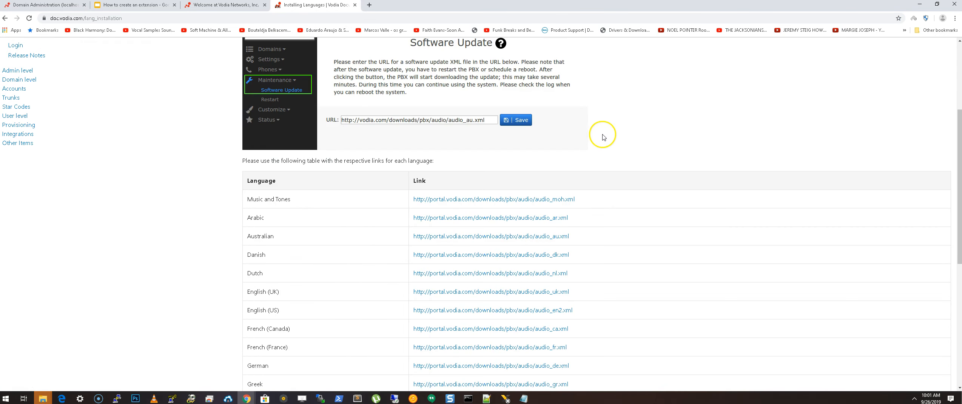
scroll(361, 181, down, 2)
scroll(362, 181, down, 1)
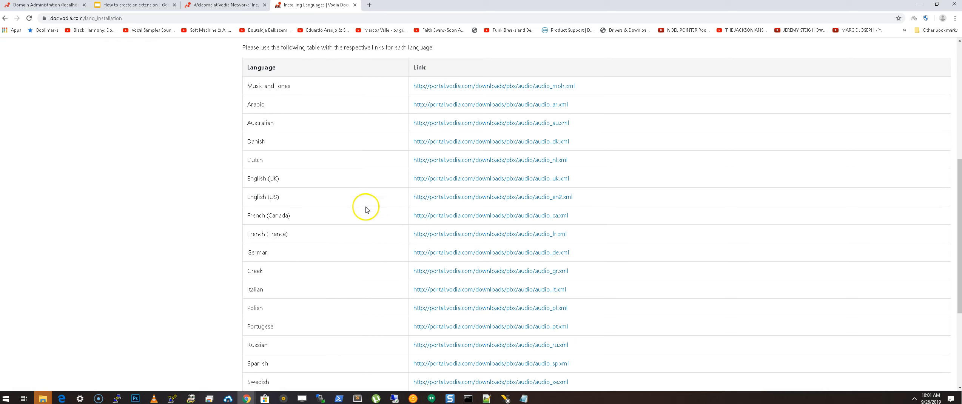
drag(574, 252, 403, 254)
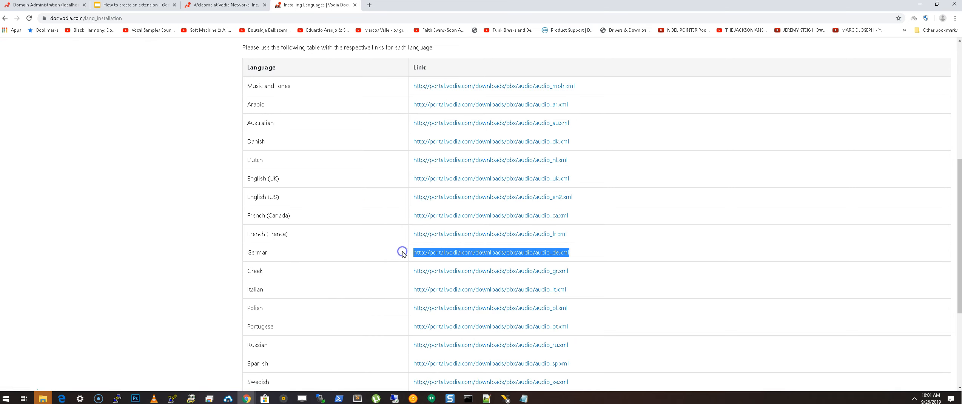
click(49, 5)
At system level, paste the audio_de.xml URL into Software Update, strip the leading space, and save.
click(53, 49)
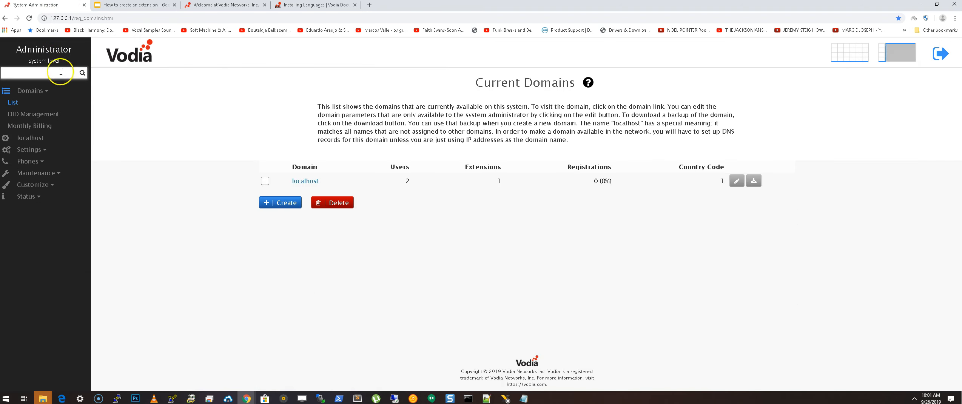
click(54, 173)
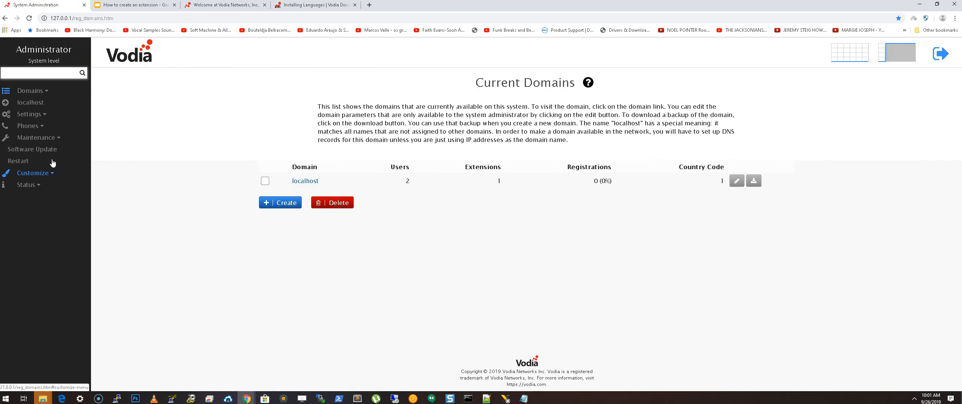
click(45, 151)
click(341, 155)
key(ctrl+v)
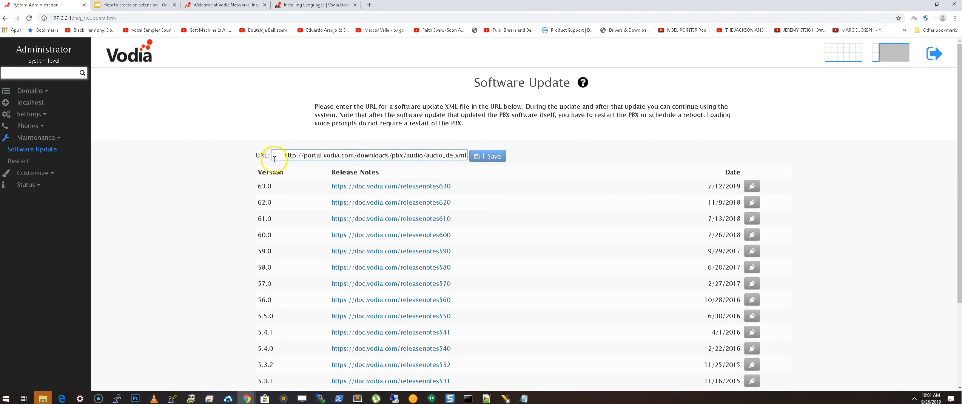
drag(284, 156, 204, 155)
key(BackSpace)
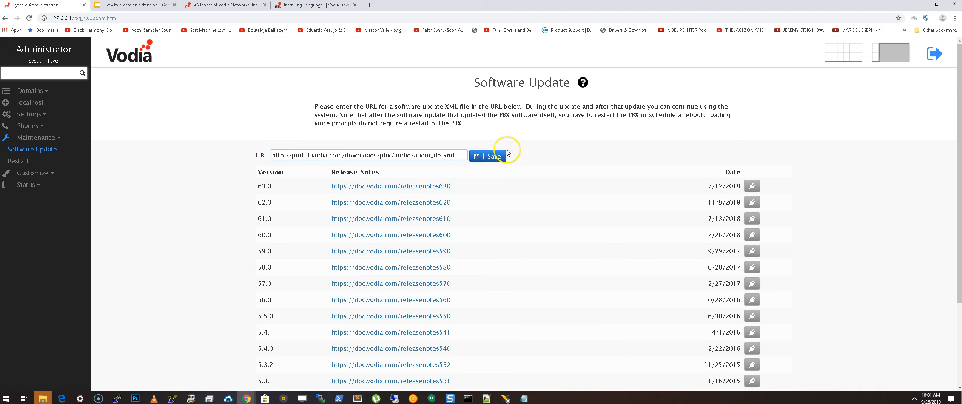
click(491, 155)
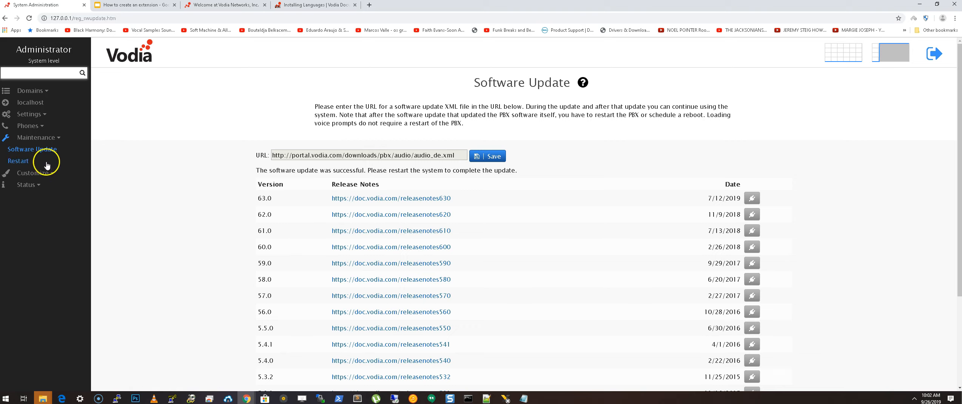
Set restart to 'Reboot on next occasion' with action 'End the PBX process' and save.
click(18, 160)
click(548, 173)
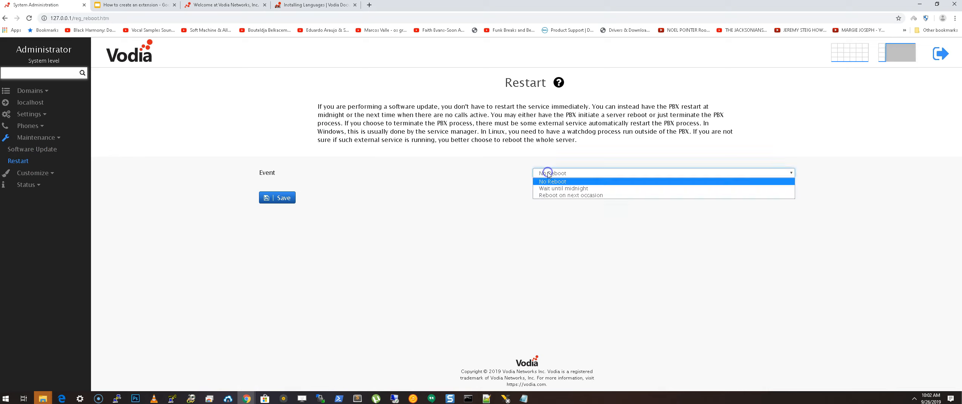
click(567, 195)
click(562, 187)
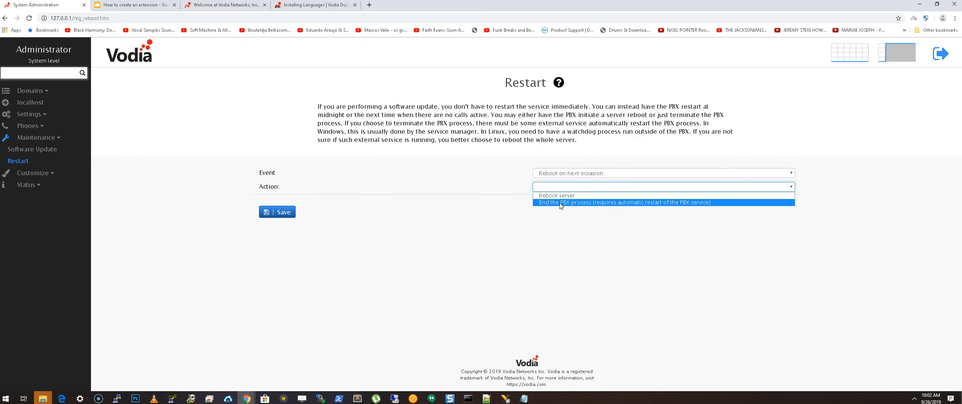
click(560, 204)
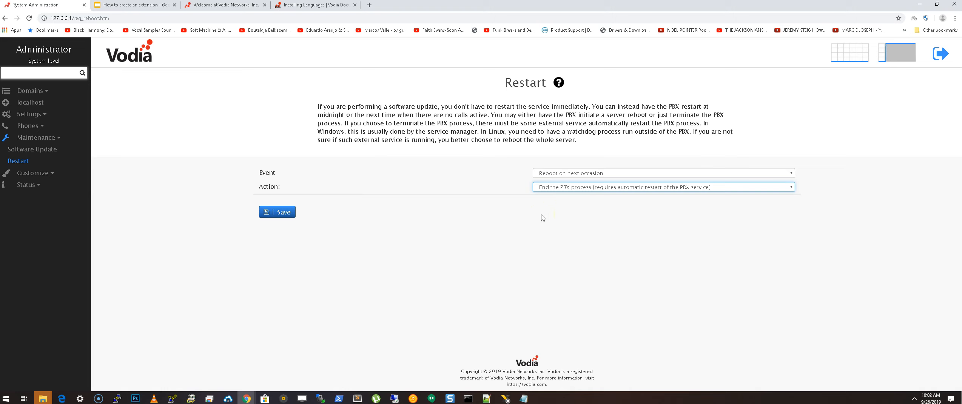
click(277, 212)
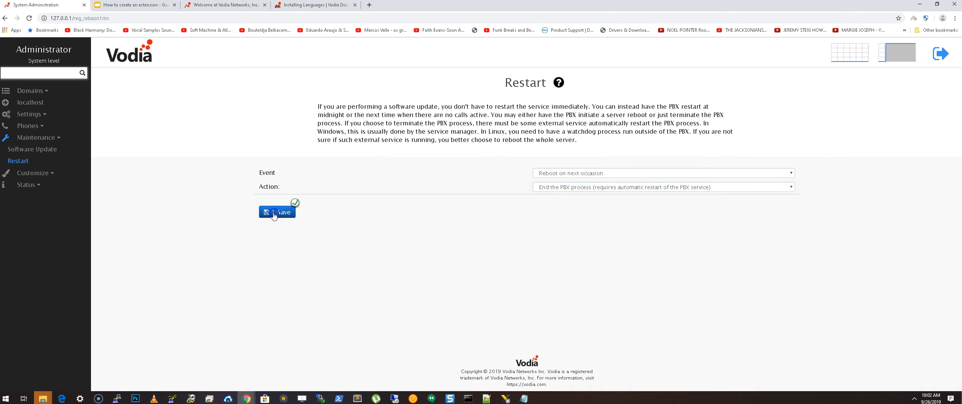
click(290, 259)
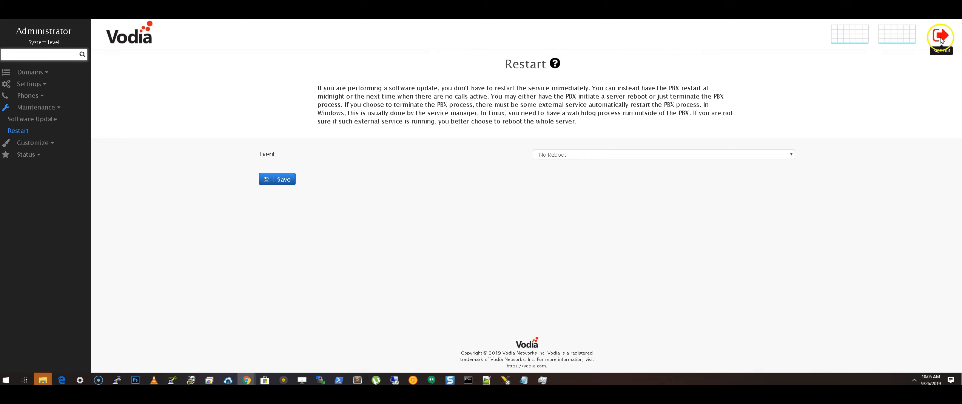
Sign out and log back in with the admin username.
click(940, 38)
click(823, 112)
text(admin)
key(Return)
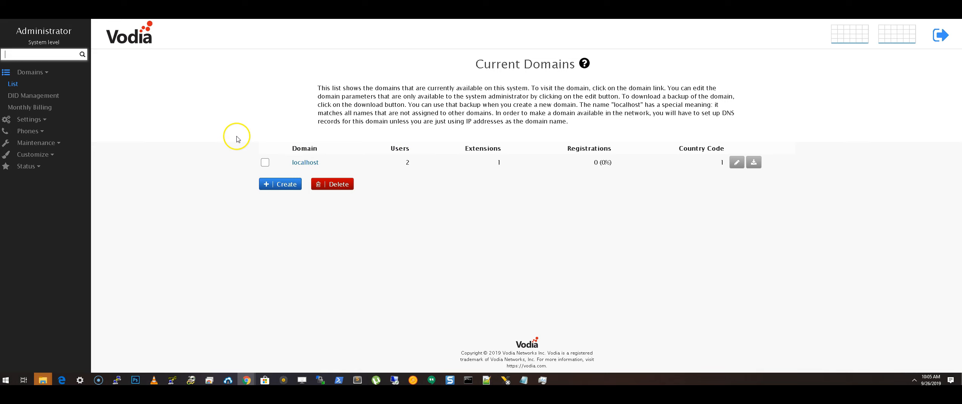
Open localhost's auto attendant 550 and choose German as its language.
click(306, 163)
click(21, 106)
click(281, 129)
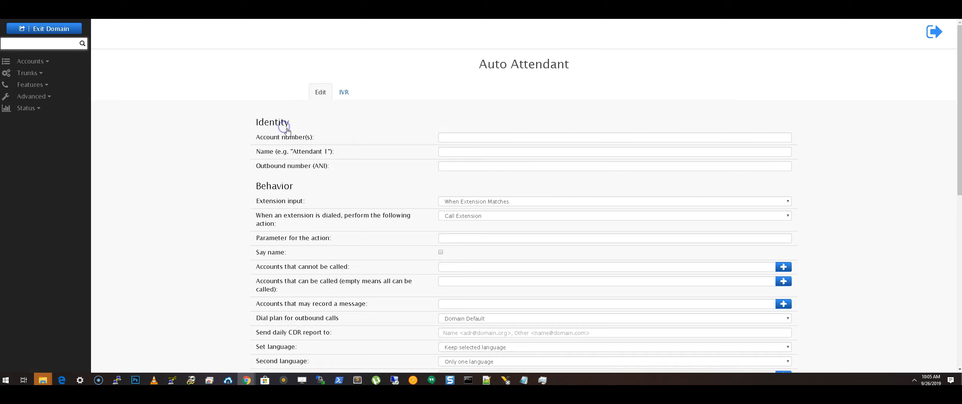
scroll(372, 139, down, 3)
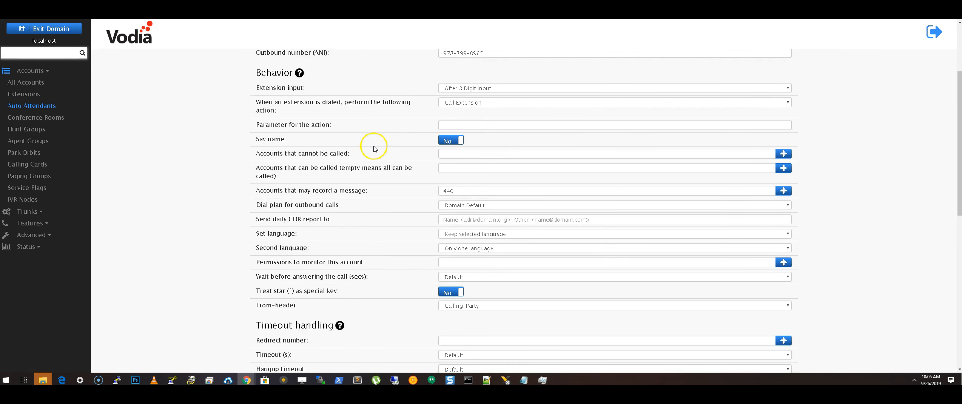
click(479, 234)
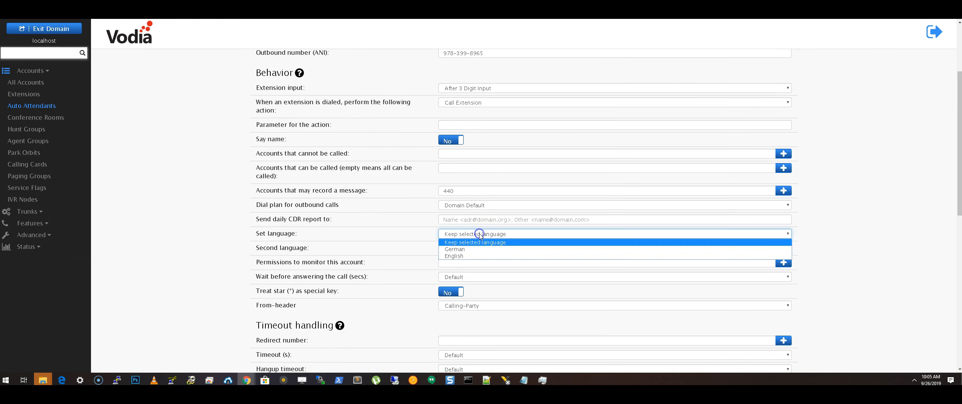
click(451, 249)
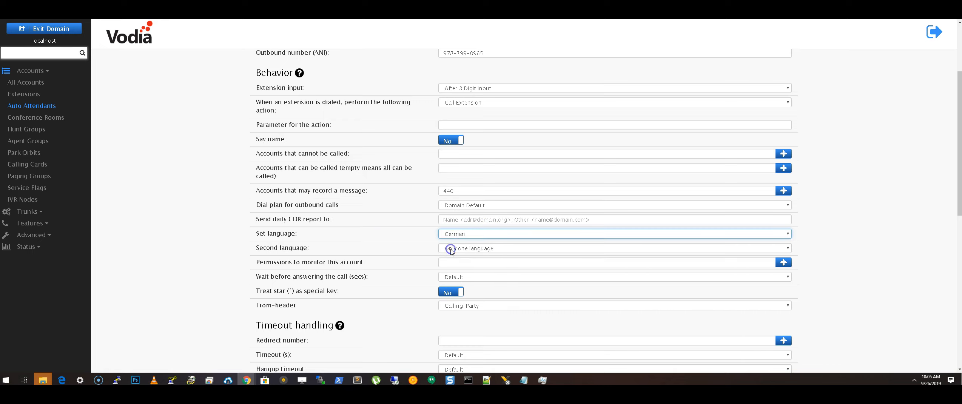
click(448, 262)
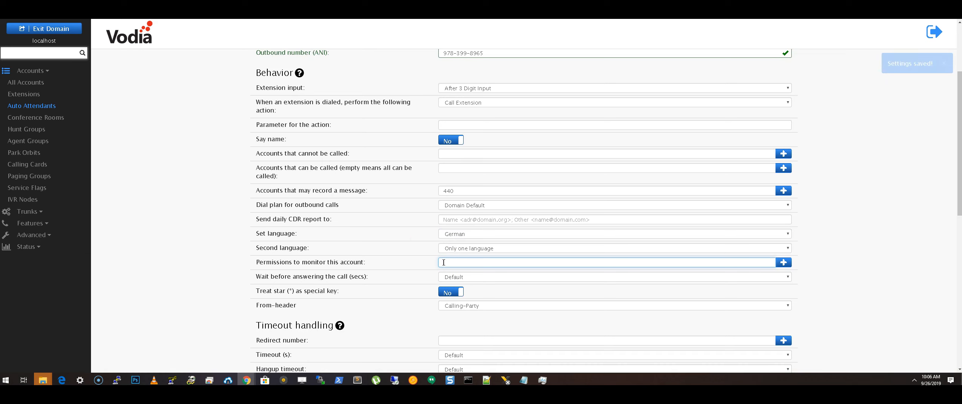
scroll(425, 240, down, 2)
Pick extension 440 as the timeout Redirect number.
scroll(359, 238, down, 2)
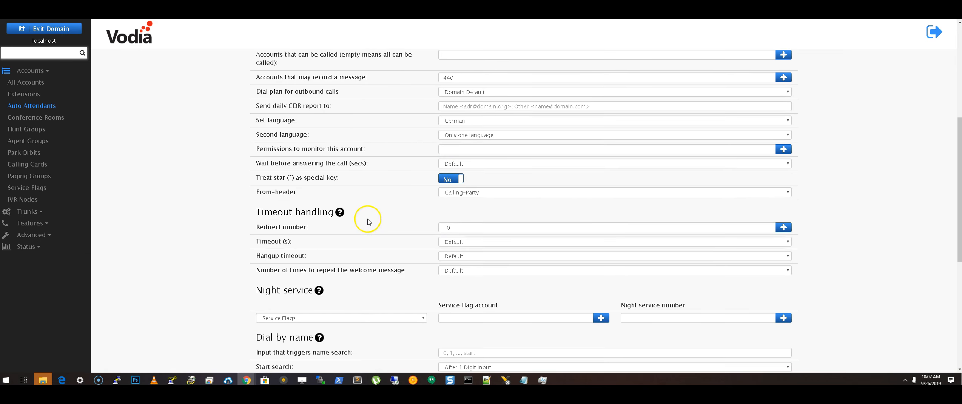
scroll(381, 216, down, 1)
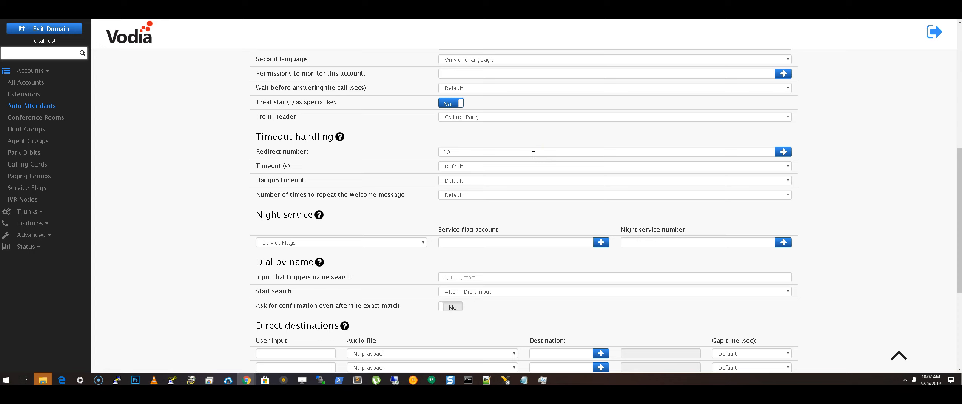
click(784, 152)
click(376, 92)
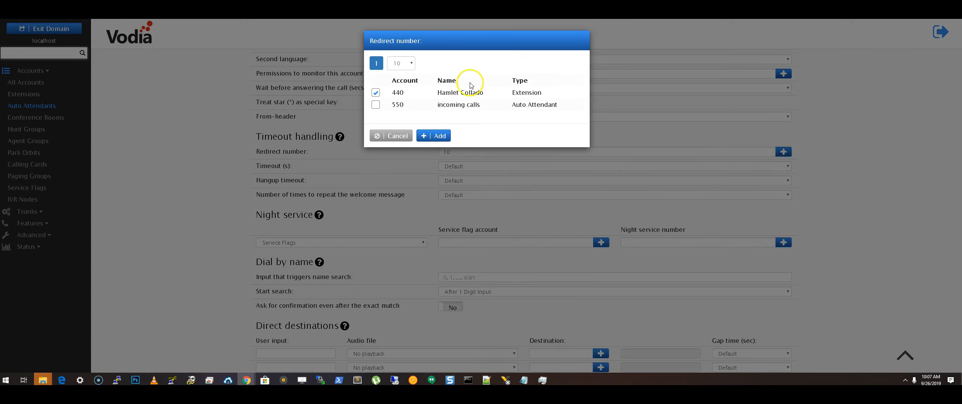
click(446, 137)
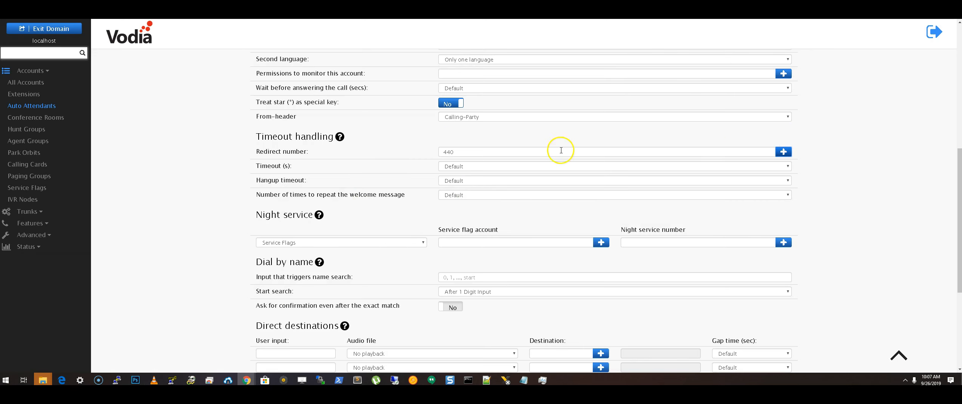
Set the Timeout (s) to 20 seconds.
click(467, 166)
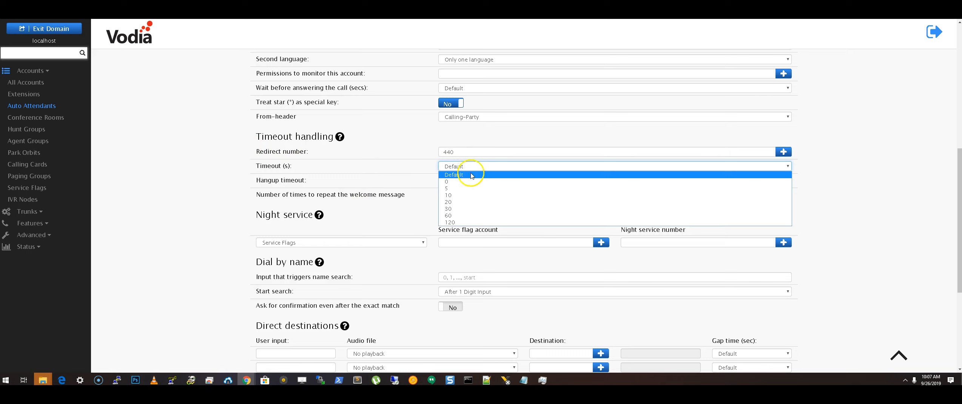
click(456, 201)
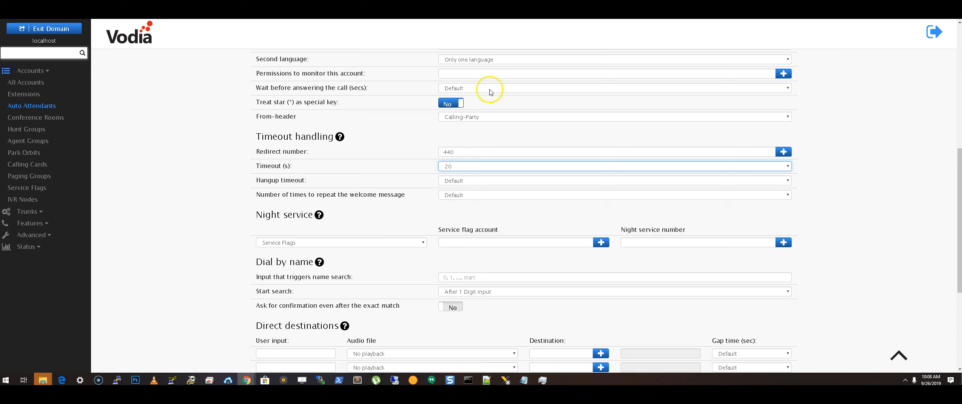
click(476, 74)
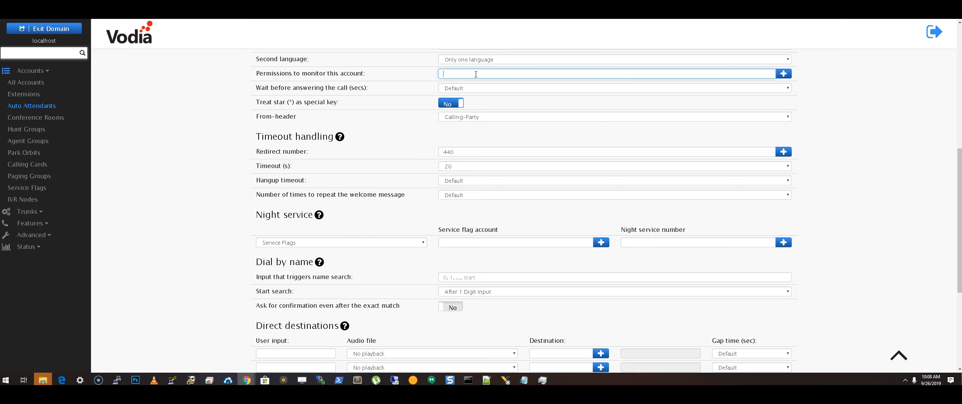
drag(462, 154, 435, 153)
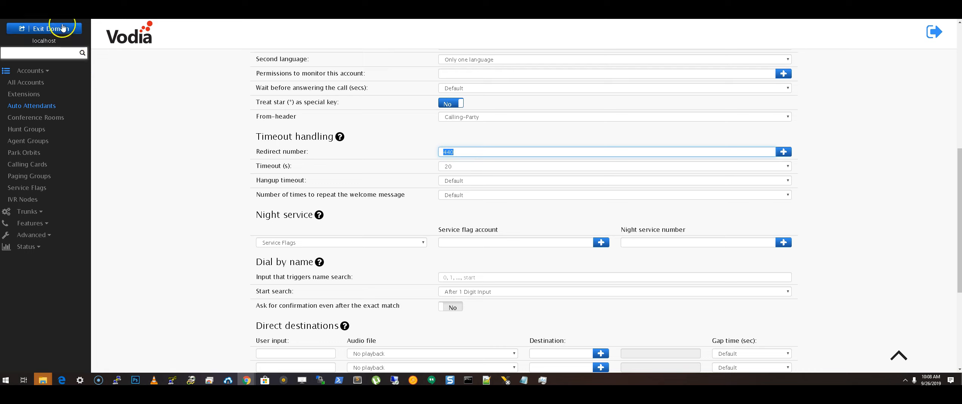
click(142, 102)
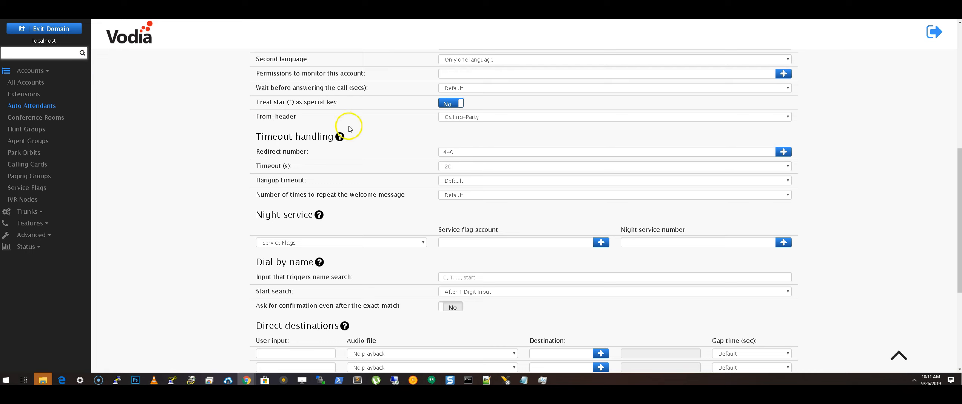
scroll(430, 208, down, 1)
Keep night service based on service flags, closing the flag account picker unchosen.
click(423, 205)
click(423, 206)
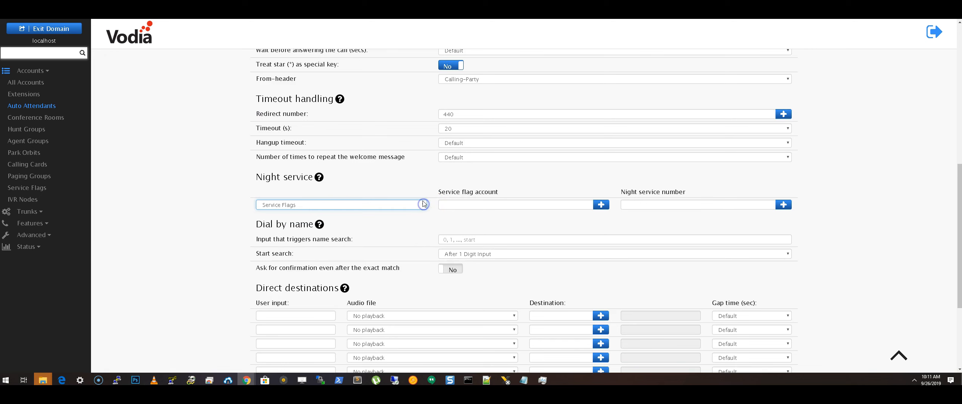
click(600, 204)
click(411, 110)
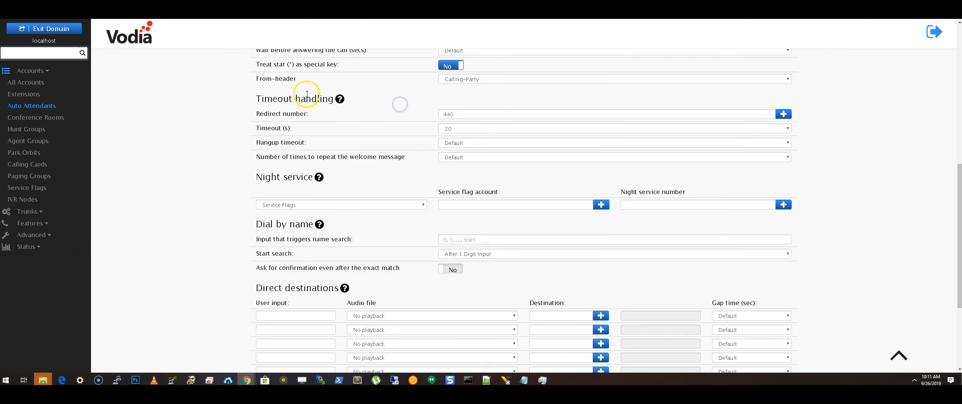
Create service flag 551 with display name 'hours'.
click(39, 188)
click(327, 136)
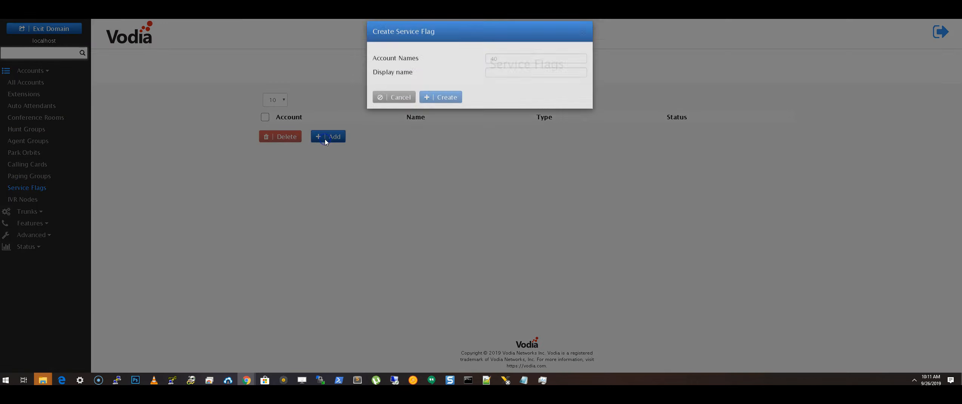
click(504, 68)
text(551)
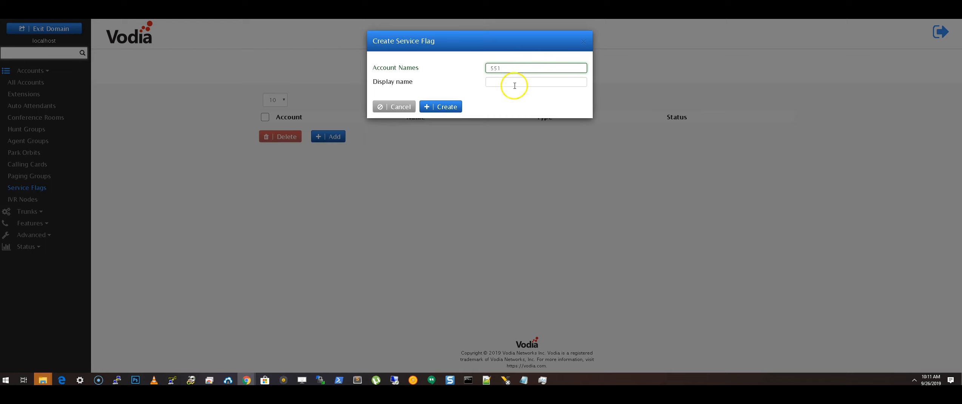
click(512, 83)
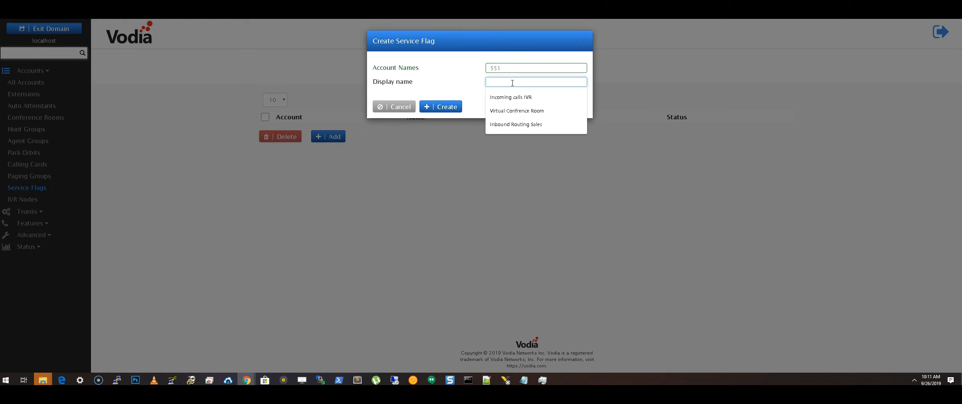
text(hou)
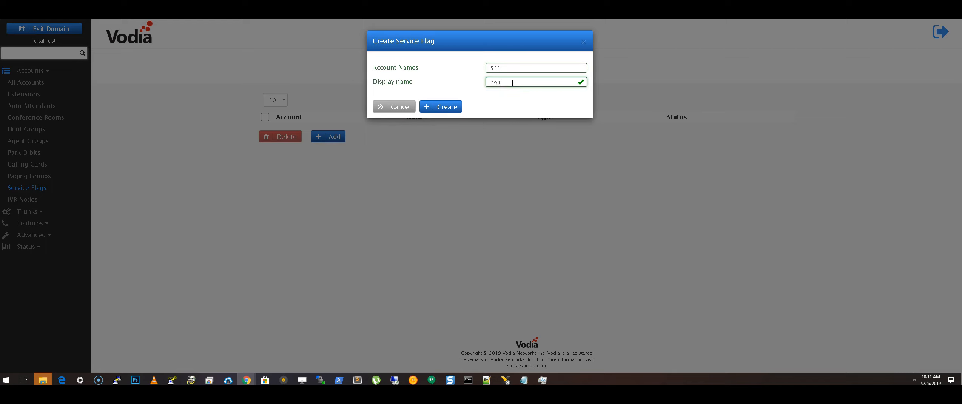
text(rs)
click(445, 107)
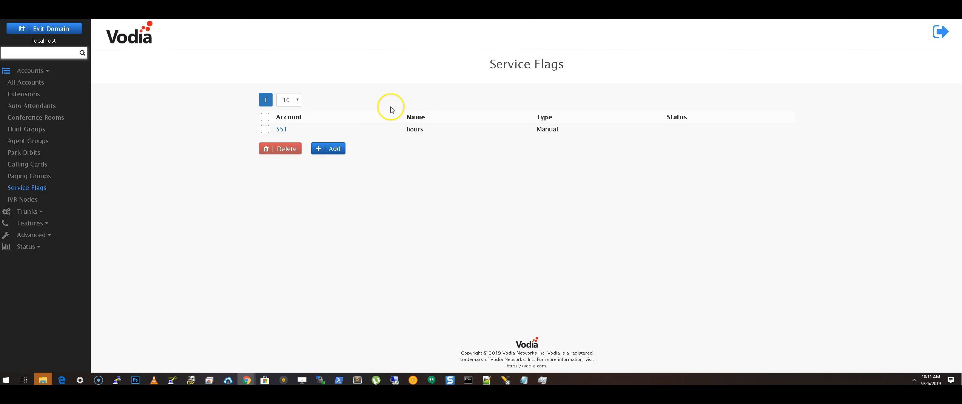
Open service flag 551, leave its mode at Manual after trying Automatic, and save.
click(281, 129)
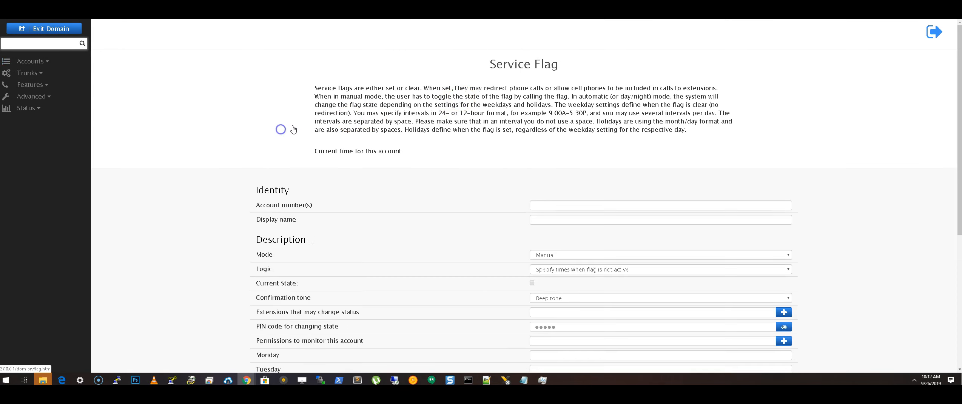
scroll(494, 99, down, 2)
click(590, 177)
click(563, 193)
click(563, 177)
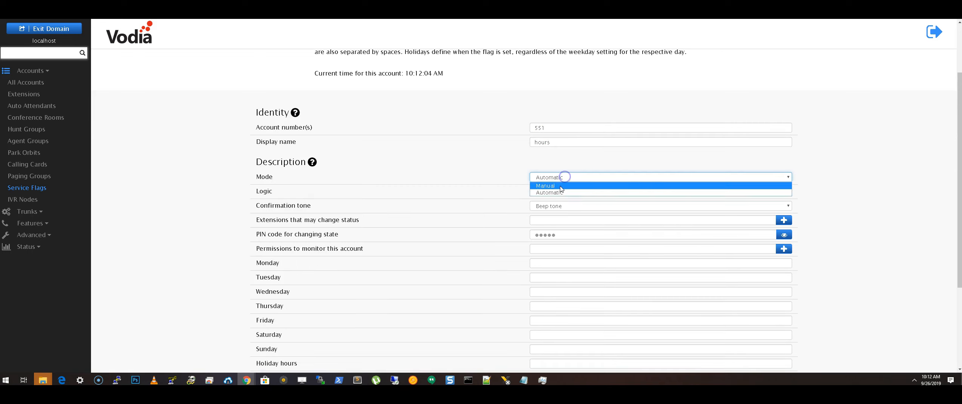
click(560, 186)
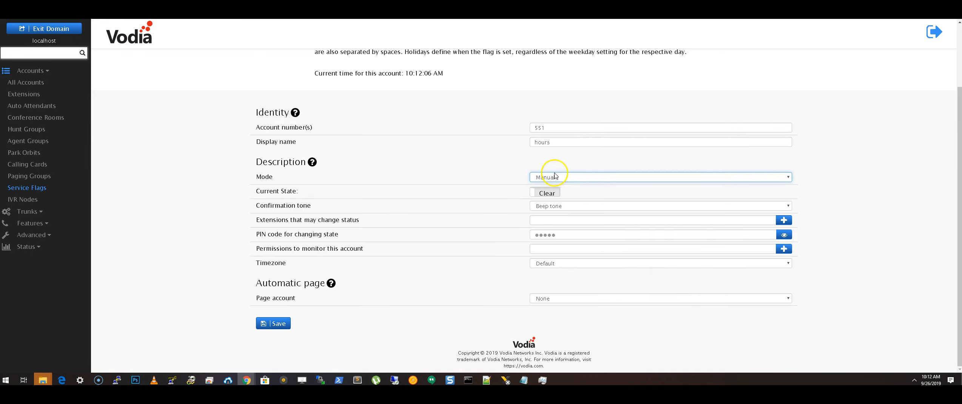
click(555, 176)
click(544, 161)
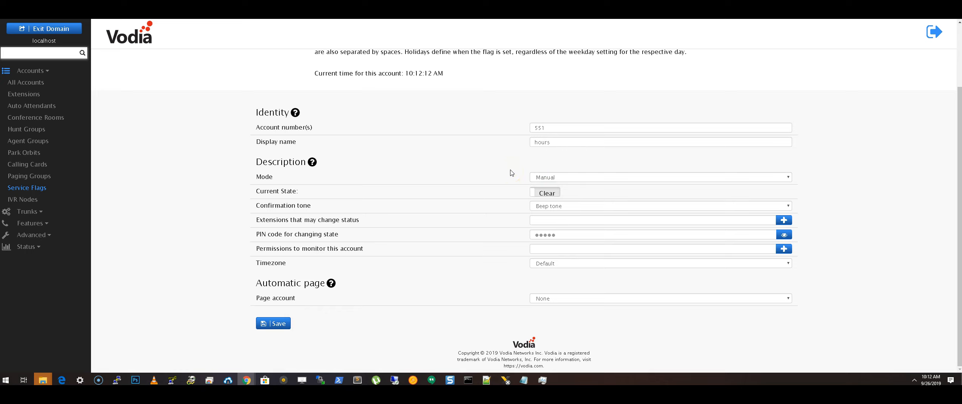
click(278, 325)
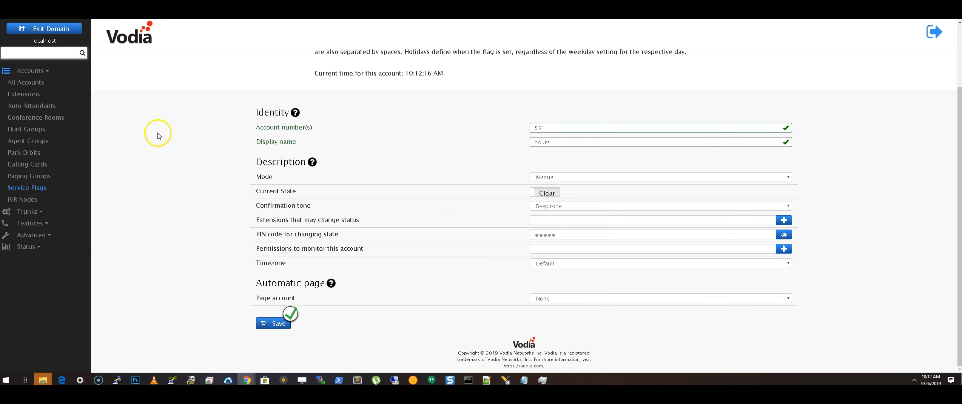
Open auto attendant 550 and set its night service flag account to 551.
click(33, 106)
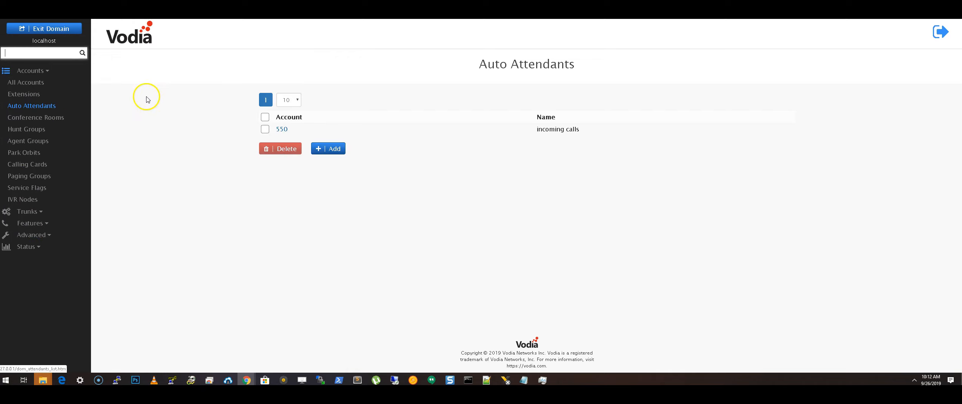
click(281, 128)
scroll(262, 148, down, 10)
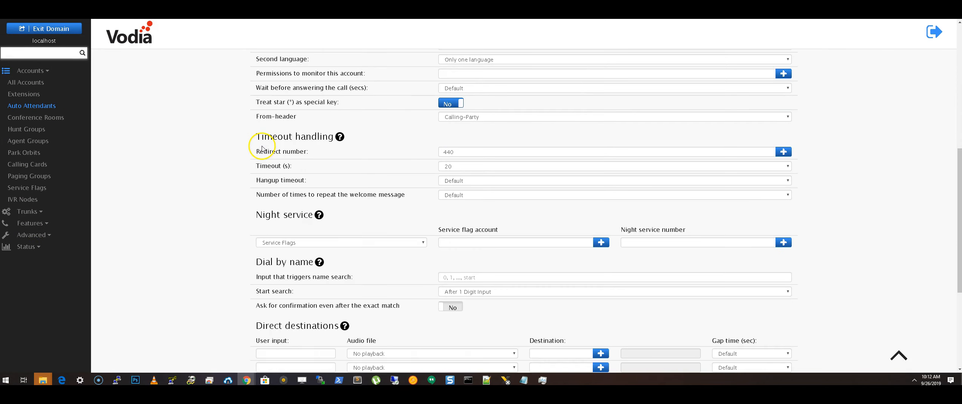
scroll(263, 149, down, 2)
click(598, 170)
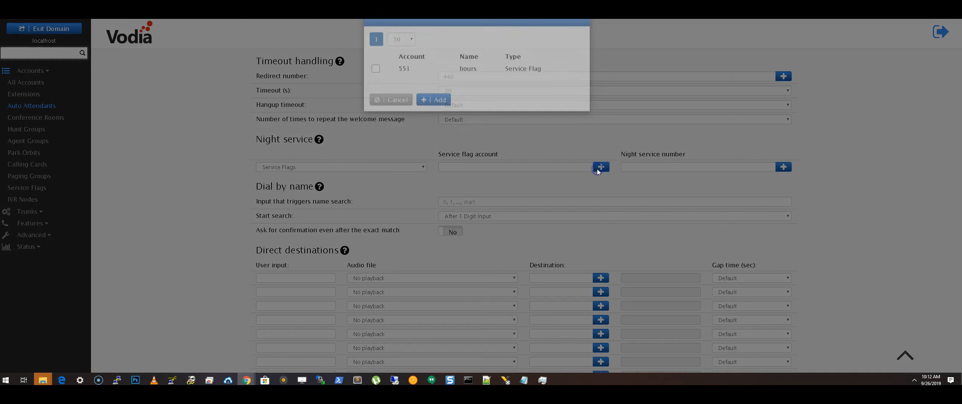
click(375, 84)
click(437, 114)
Set the night service number to extension 440.
click(639, 167)
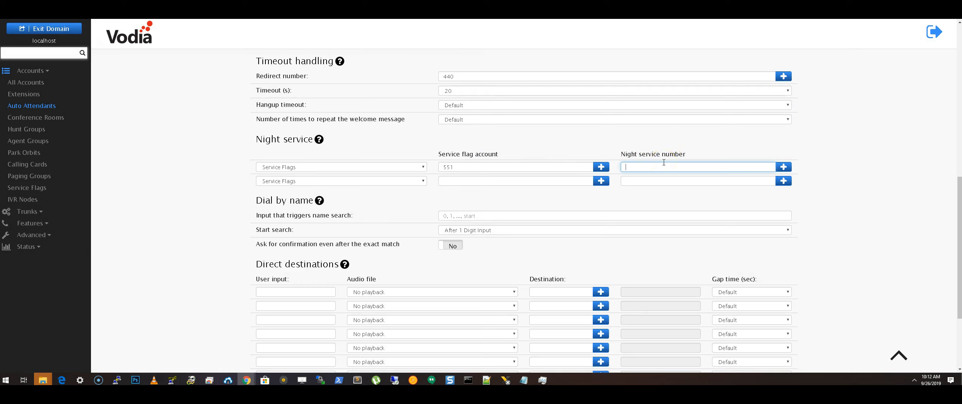
click(783, 166)
click(370, 84)
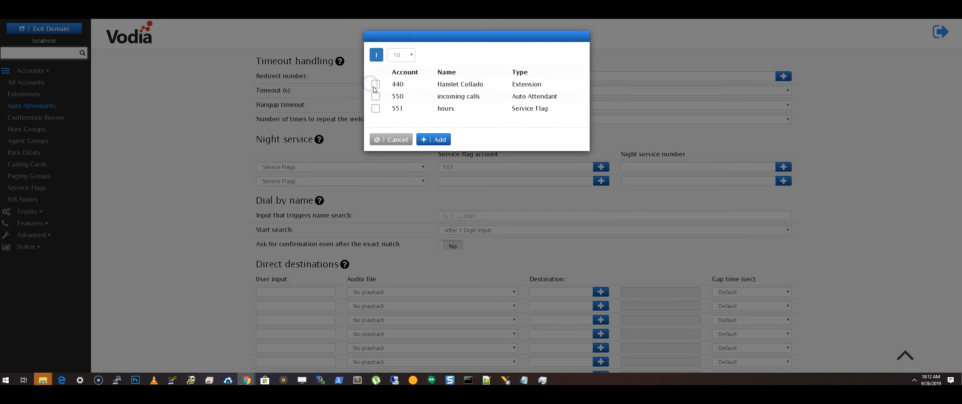
click(434, 139)
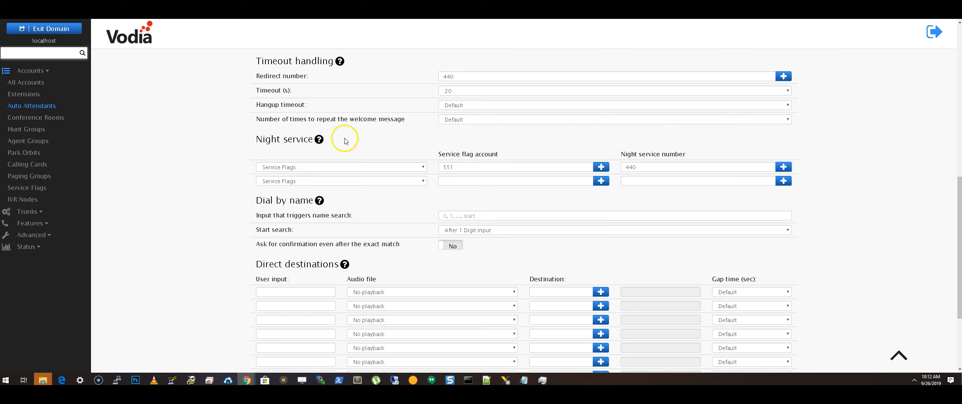
scroll(589, 158, down, 1)
click(649, 129)
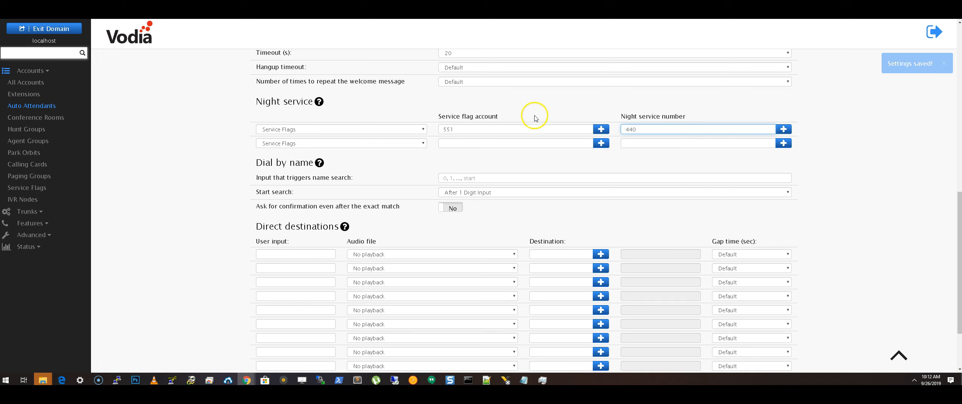
scroll(458, 150, up, 3)
scroll(408, 154, down, 1)
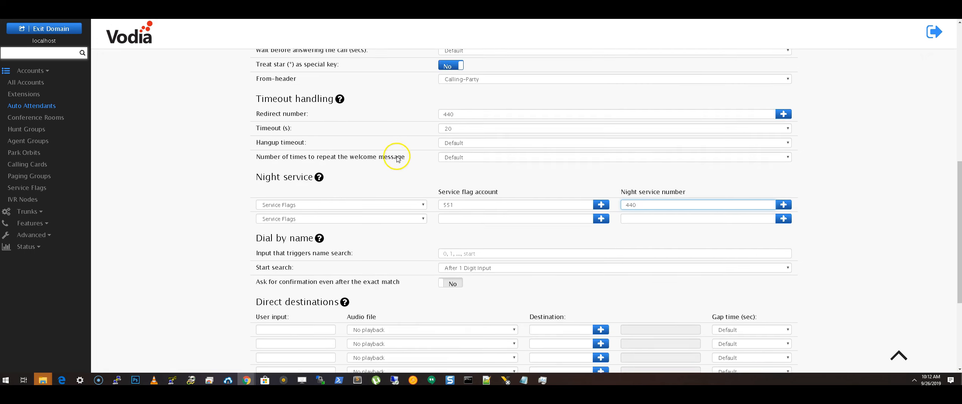
scroll(397, 158, down, 2)
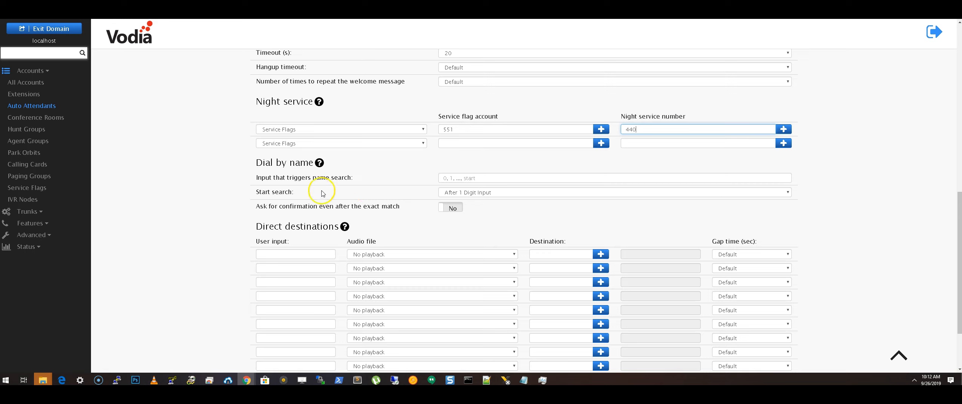
Make input 2 trigger name search, starting the search after 3 digit input.
click(483, 177)
text(2)
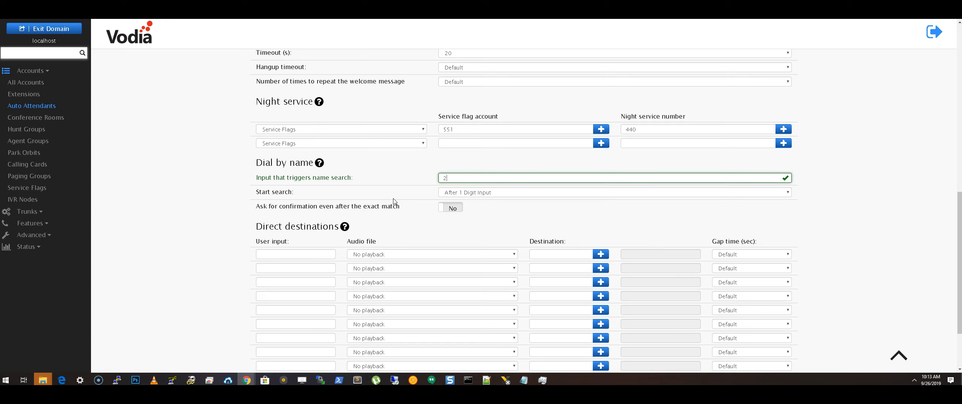
click(476, 191)
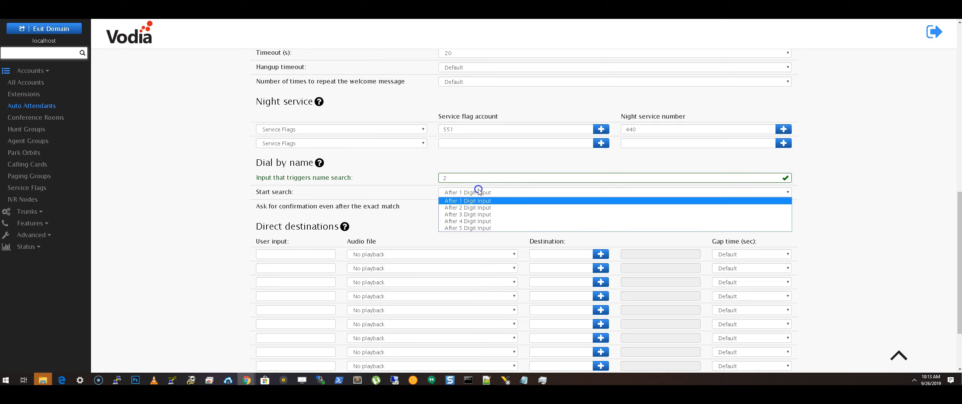
click(471, 214)
click(471, 179)
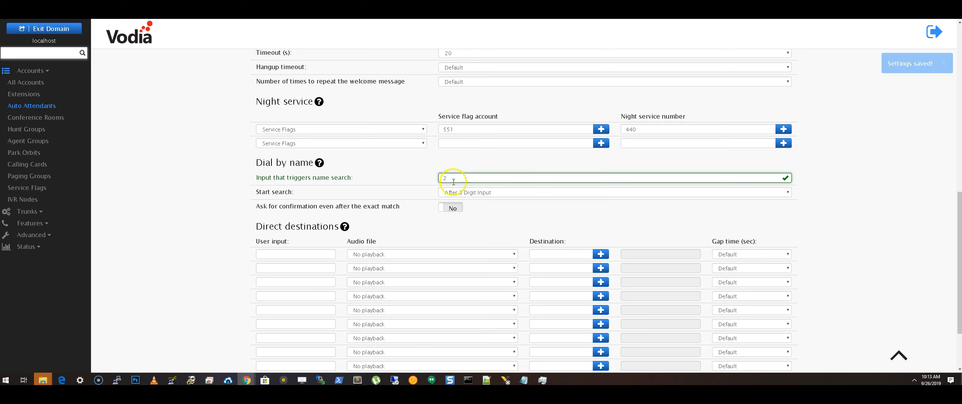
scroll(388, 207, up, 10)
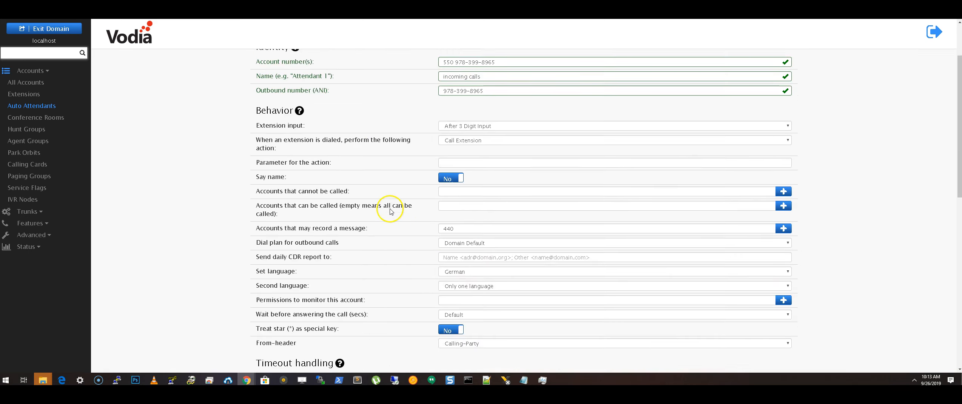
On attendant 550's IVR page, switch 'Play default welcome message' to Off.
click(341, 92)
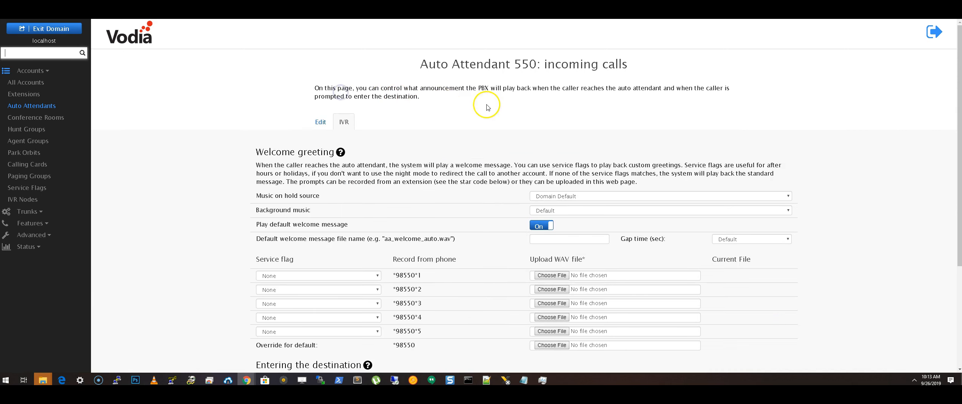
scroll(485, 113, down, 4)
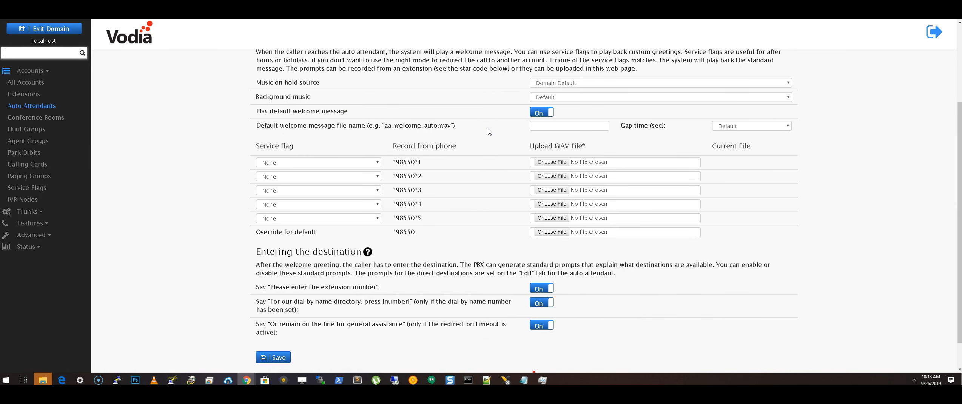
click(480, 138)
scroll(485, 138, up, 1)
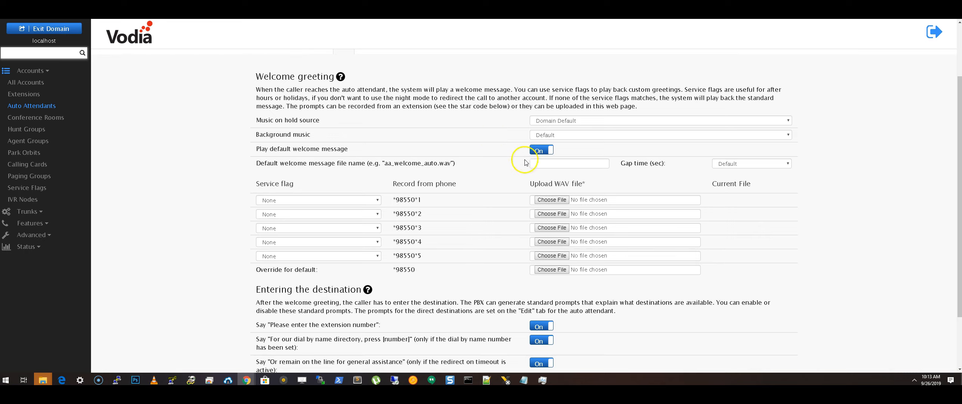
click(542, 151)
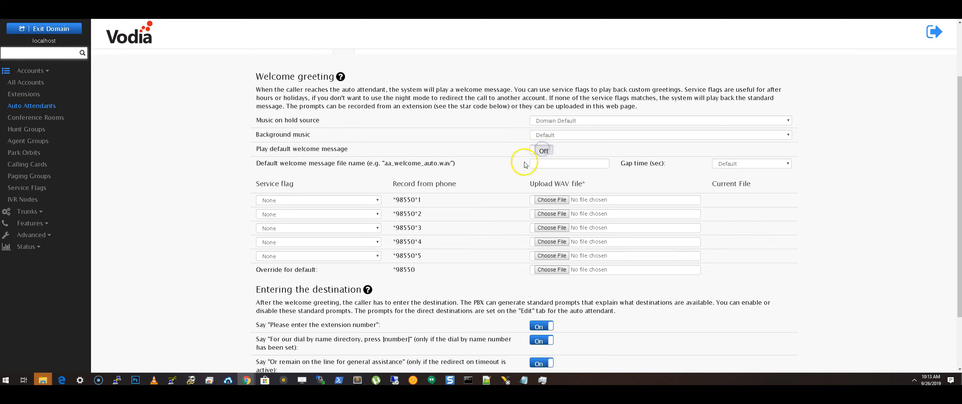
Look over the Override for default greeting row and its *98550 recording code.
scroll(504, 178, down, 2)
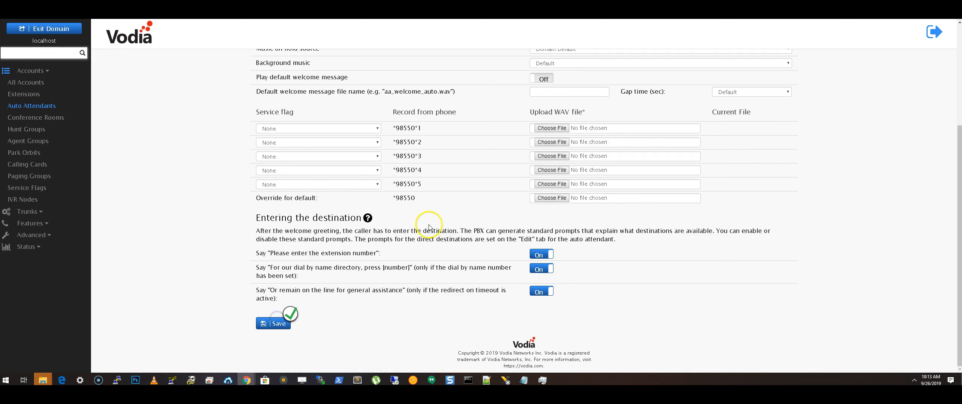
scroll(430, 219, up, 3)
scroll(495, 209, down, 2)
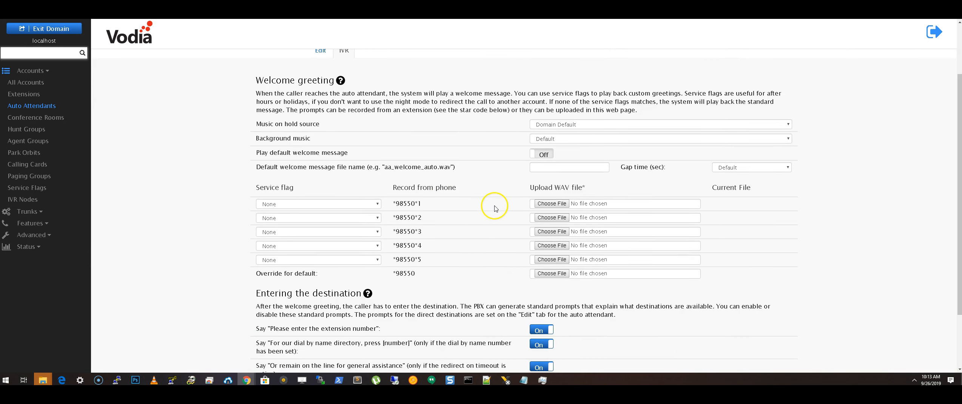
drag(254, 236, 424, 237)
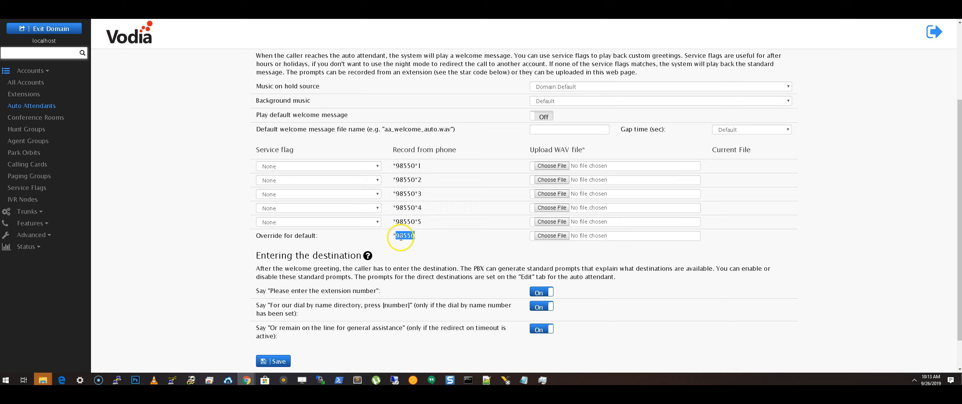
drag(392, 235, 418, 237)
scroll(415, 243, up, 3)
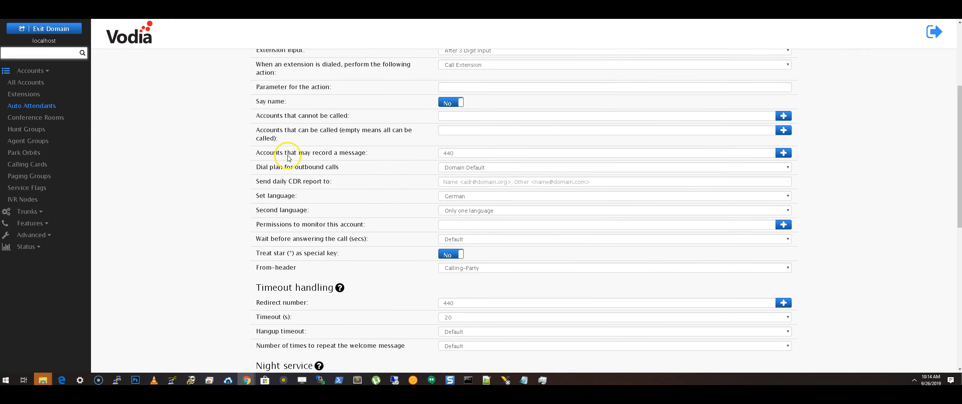
scroll(379, 171, up, 4)
click(342, 92)
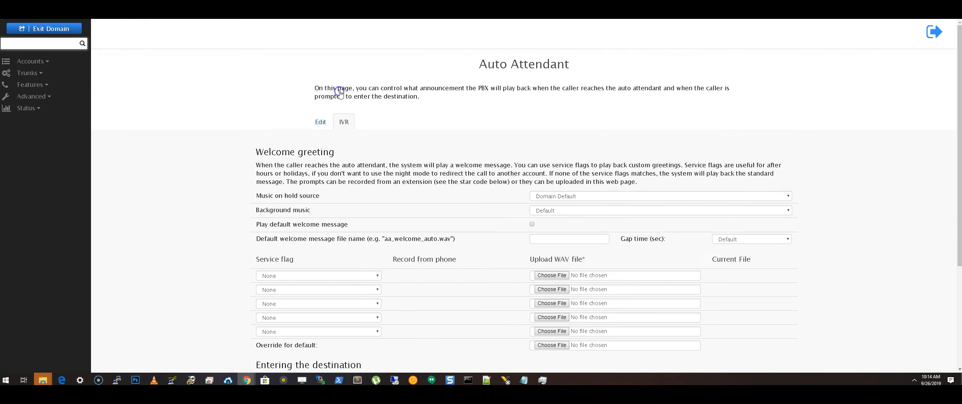
scroll(558, 147, down, 3)
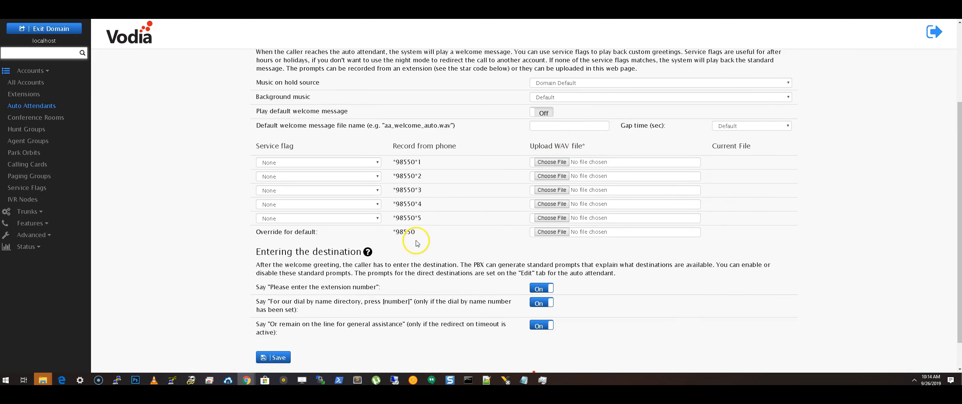
Upload airline.wav as the 'Override for default' greeting and save the page.
click(551, 231)
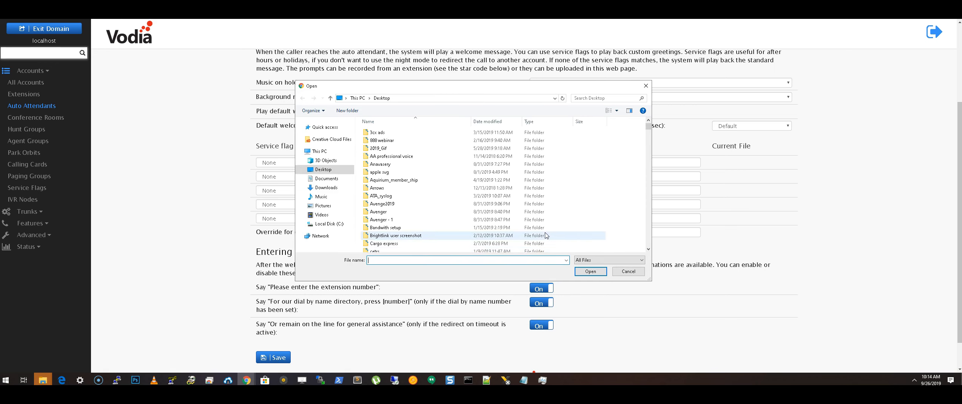
click(391, 260)
text(re)
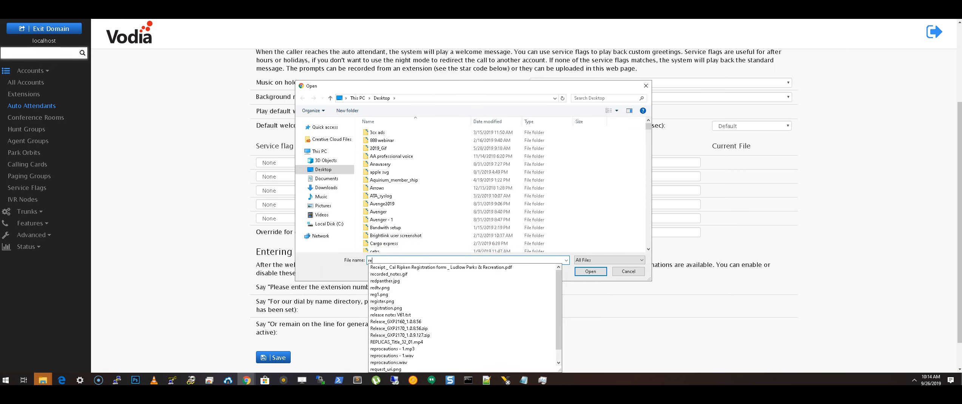
key(BackSpace)
key(BackSpace)
text(ai)
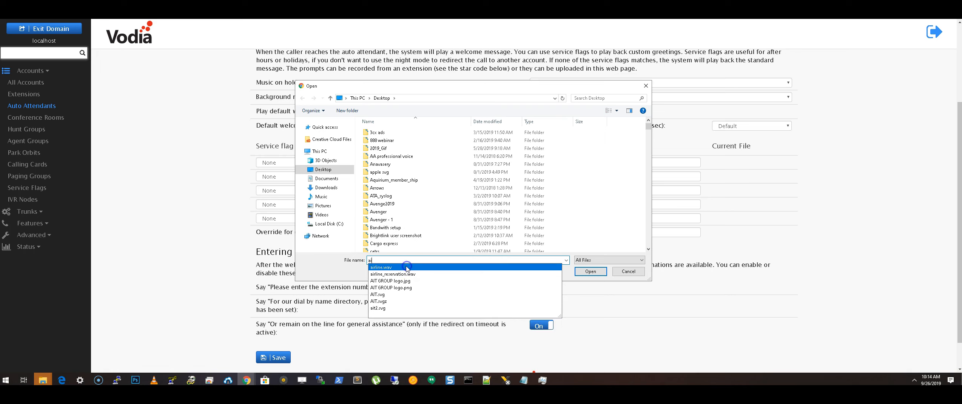
click(406, 267)
click(591, 271)
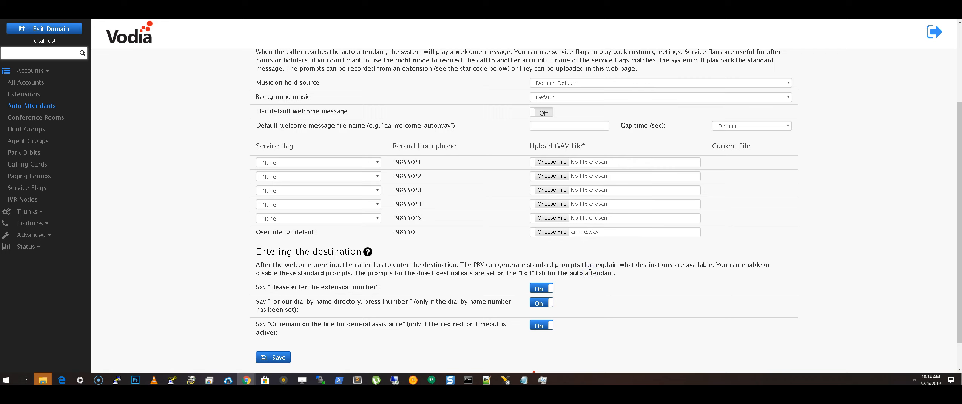
scroll(507, 219, down, 1)
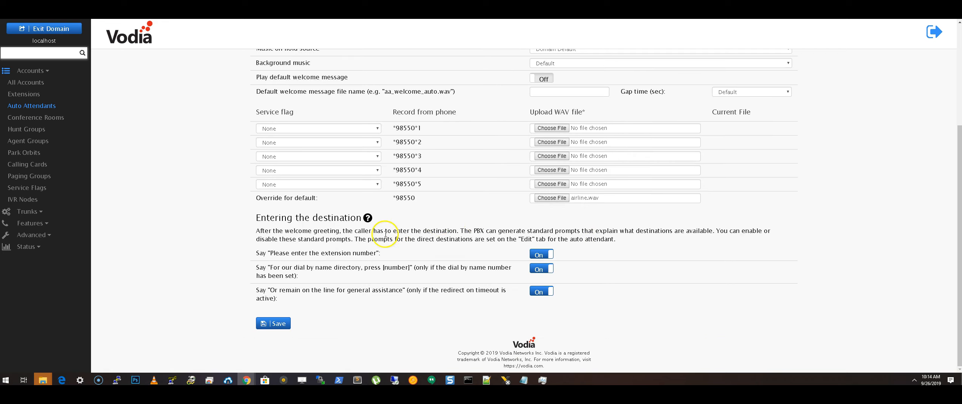
click(274, 323)
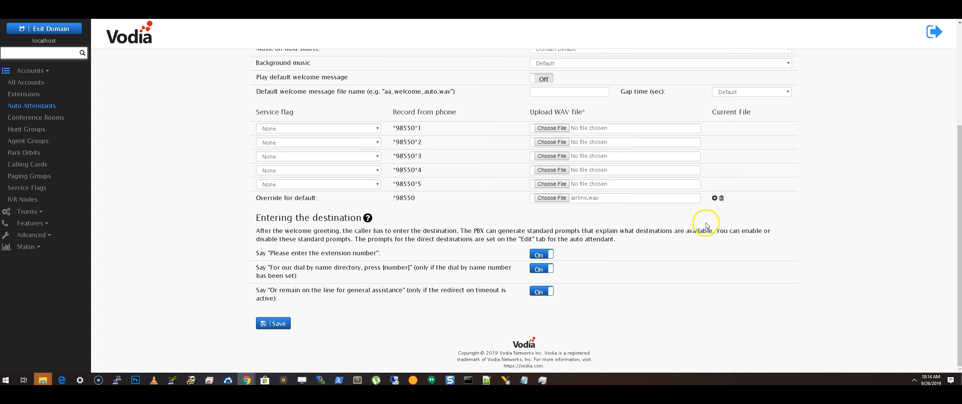
Play the uploaded airline.wav greeting and pause it at 0:08.
click(714, 198)
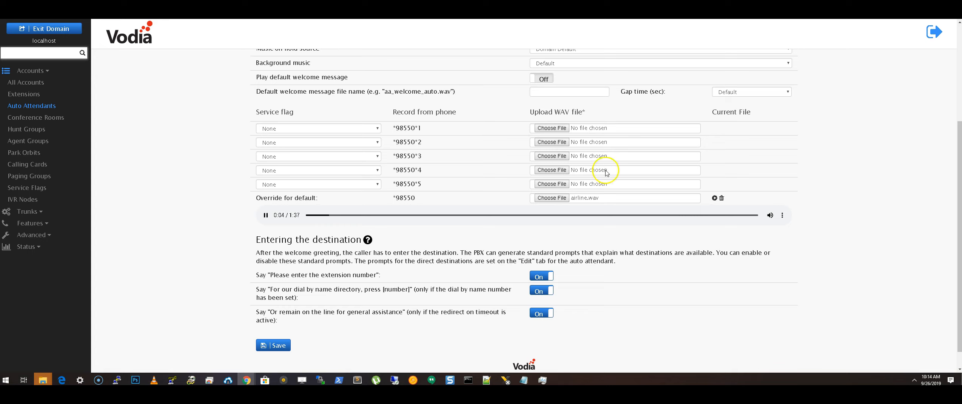
click(266, 216)
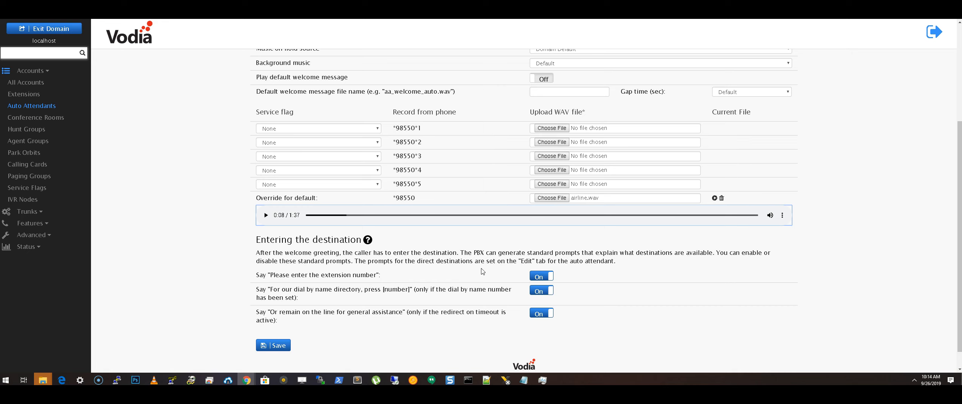
scroll(478, 271, up, 1)
Back on the main settings, add direct destination input 1 with the For sales prompt.
scroll(477, 272, up, 2)
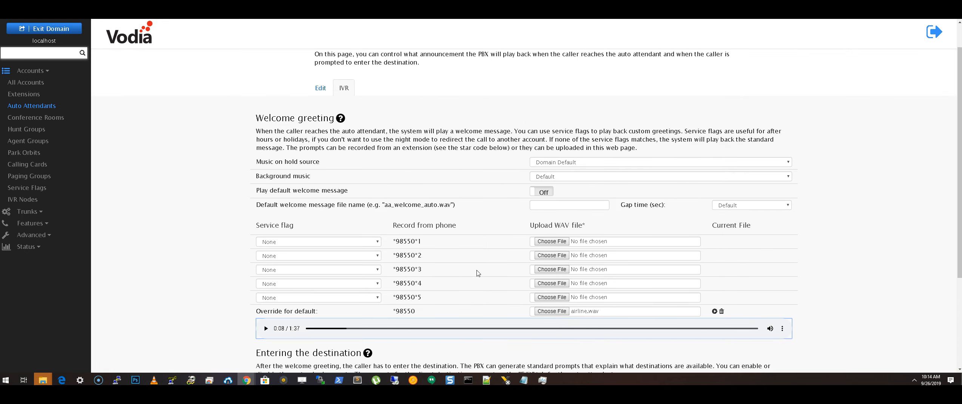
scroll(478, 273, up, 1)
scroll(478, 273, down, 4)
scroll(478, 272, up, 4)
click(322, 124)
scroll(337, 154, down, 15)
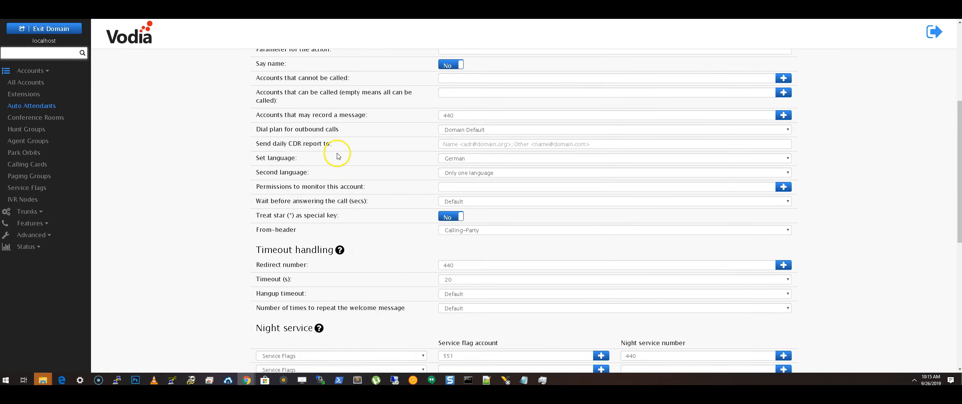
scroll(337, 160, up, 1)
scroll(337, 160, down, 1)
click(300, 172)
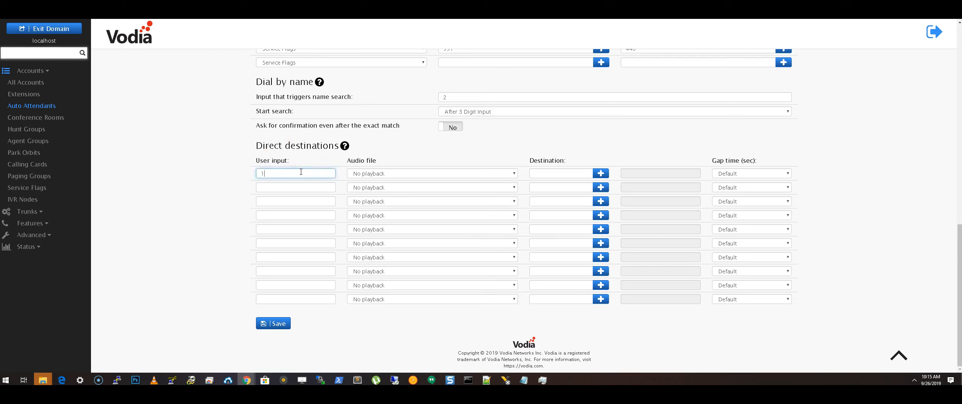
text(1)
click(414, 174)
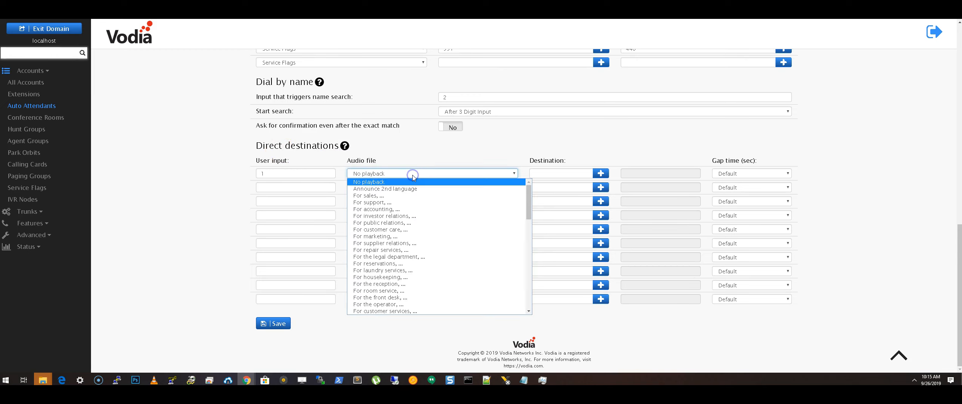
click(396, 195)
Add inputs 2 and 3 with the For support and For accounting prompts.
click(312, 187)
text(2)
click(393, 188)
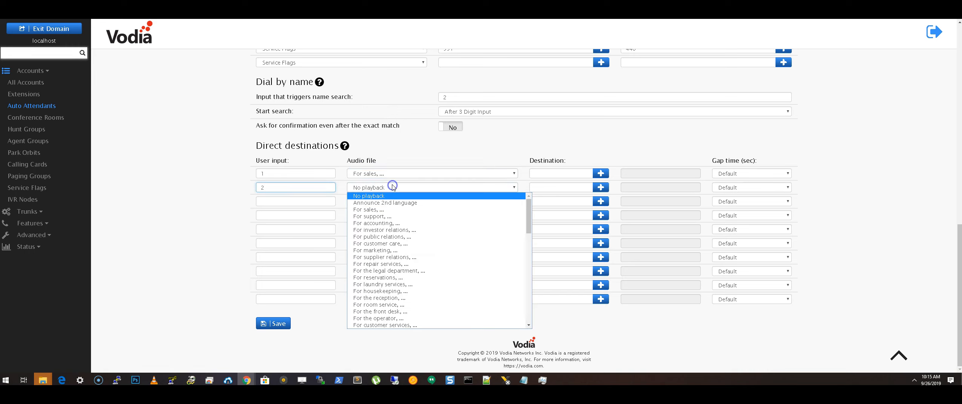
click(389, 214)
click(287, 205)
text(3)
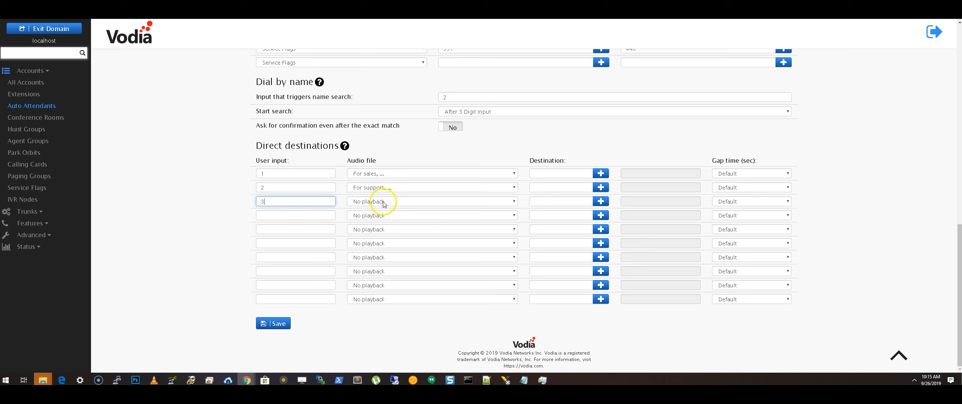
click(388, 202)
click(384, 237)
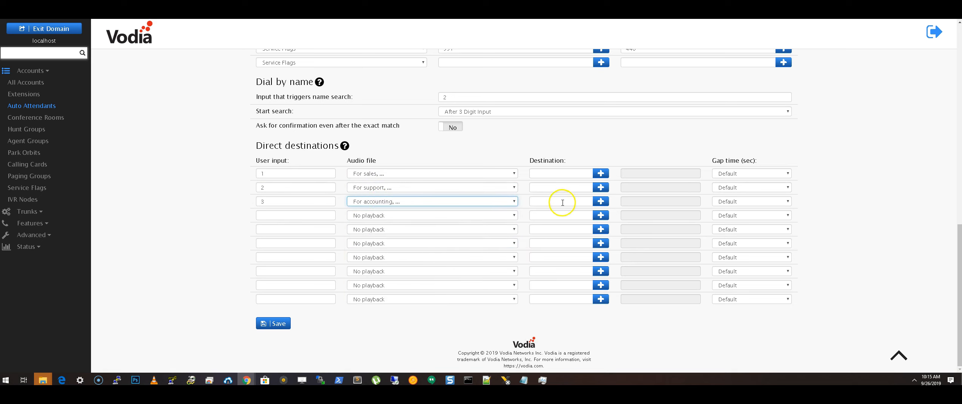
Set extension 440 as the destination for inputs 1, 2 and 3 and save.
click(601, 174)
click(376, 84)
click(437, 139)
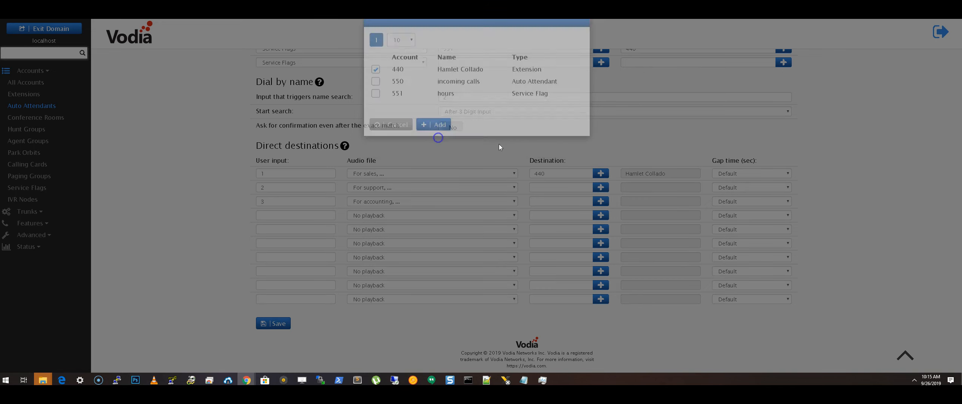
click(600, 187)
click(376, 83)
click(434, 140)
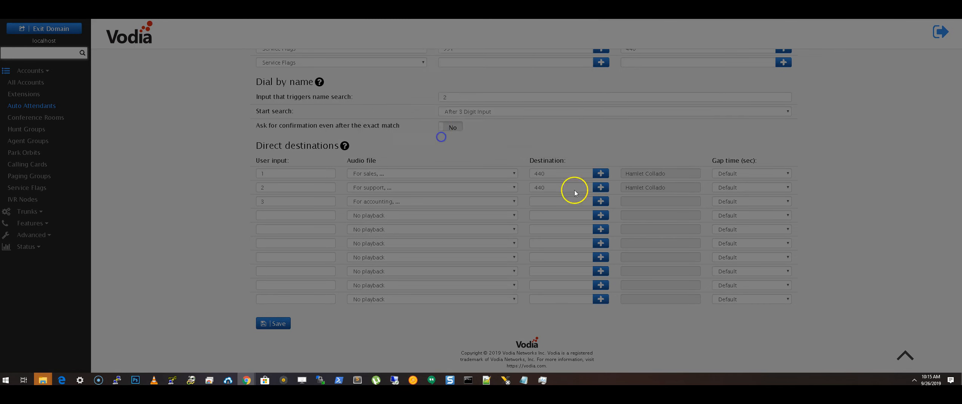
click(601, 201)
click(376, 83)
click(437, 142)
click(278, 324)
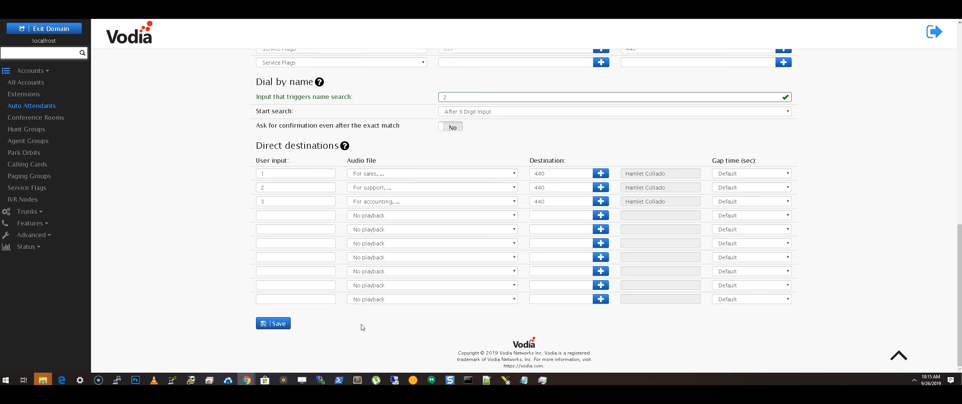
Change the audio file for inputs 1–3 to No playback and save again.
drag(347, 160, 387, 158)
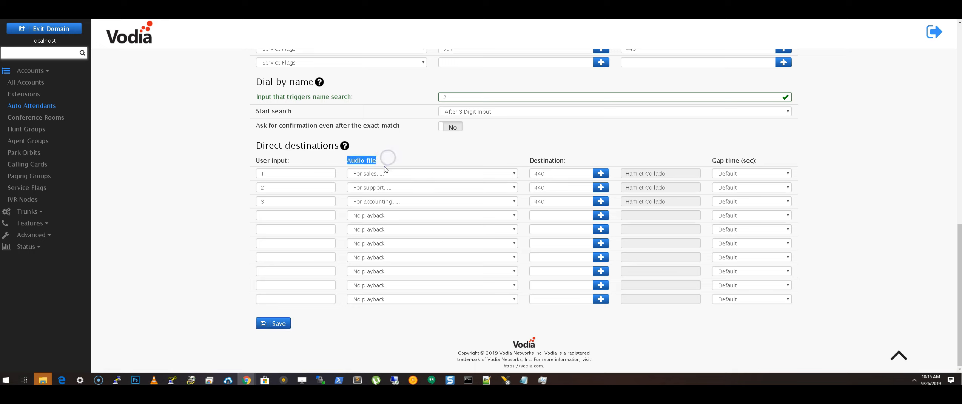
click(396, 175)
click(396, 175)
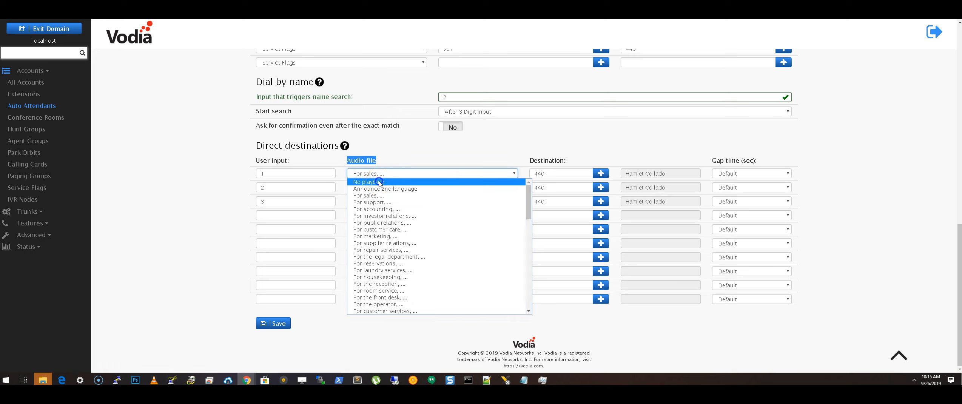
click(378, 182)
click(376, 187)
click(375, 195)
click(373, 200)
click(376, 210)
click(276, 323)
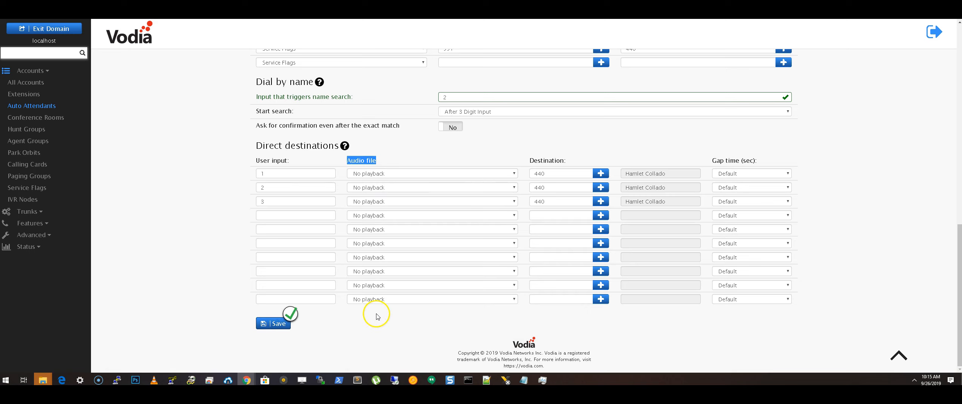
Scroll back to the top and expand the trunk settings in the sidebar.
scroll(373, 315, up, 2)
scroll(390, 279, up, 2)
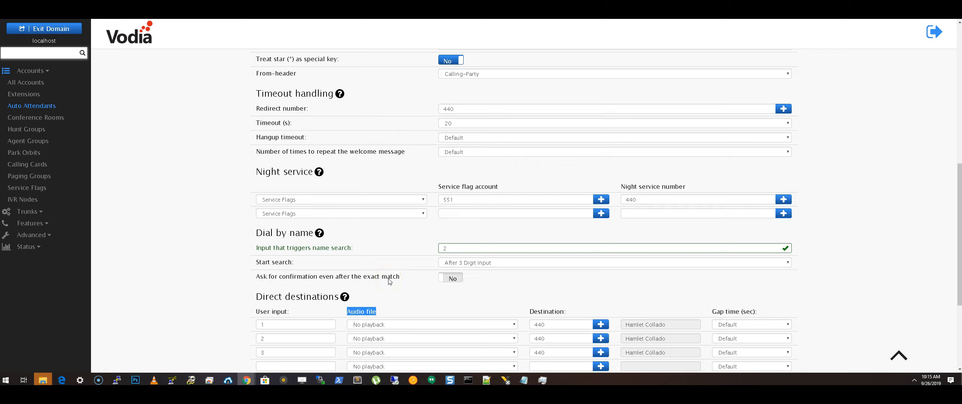
scroll(389, 280, up, 10)
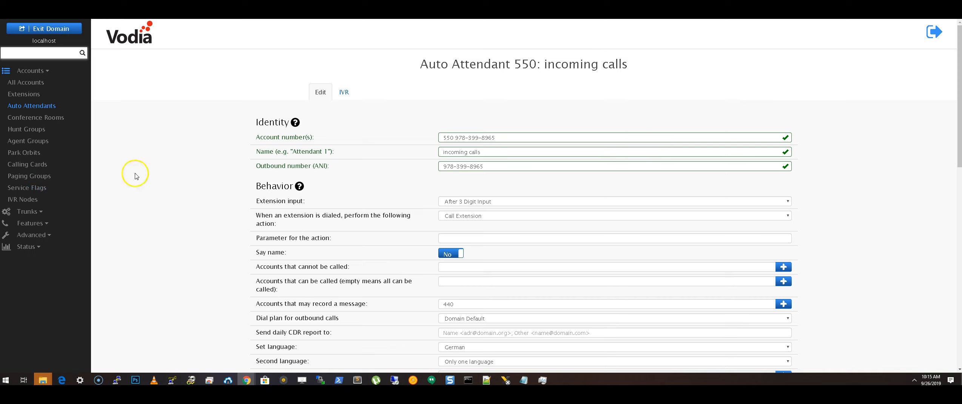
click(32, 212)
Set the Callcentric trunk to send all incoming calls to account 550 and save.
click(29, 93)
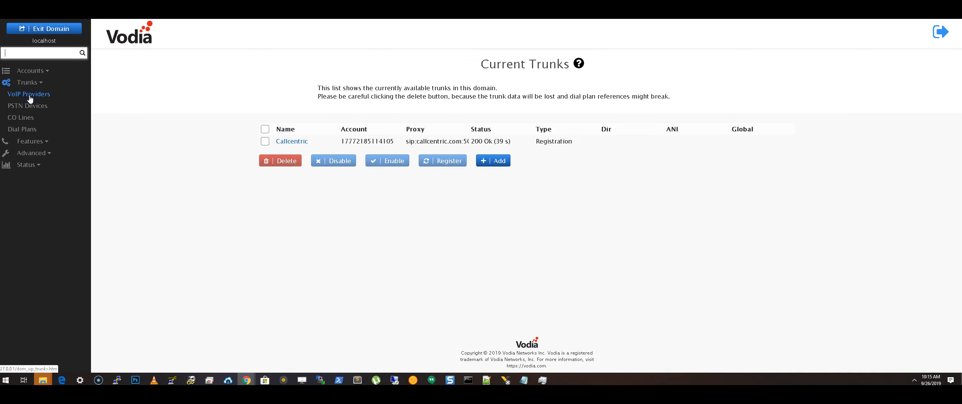
click(294, 145)
scroll(504, 168, down, 10)
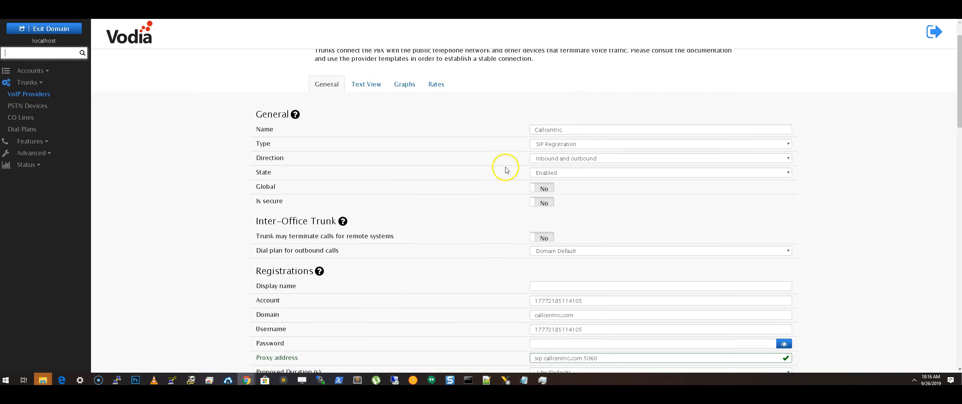
scroll(492, 172, down, 3)
scroll(426, 219, down, 1)
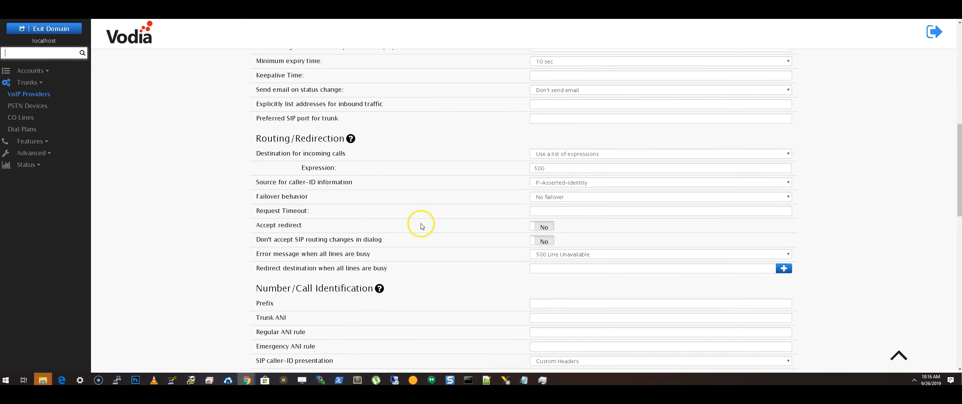
click(543, 154)
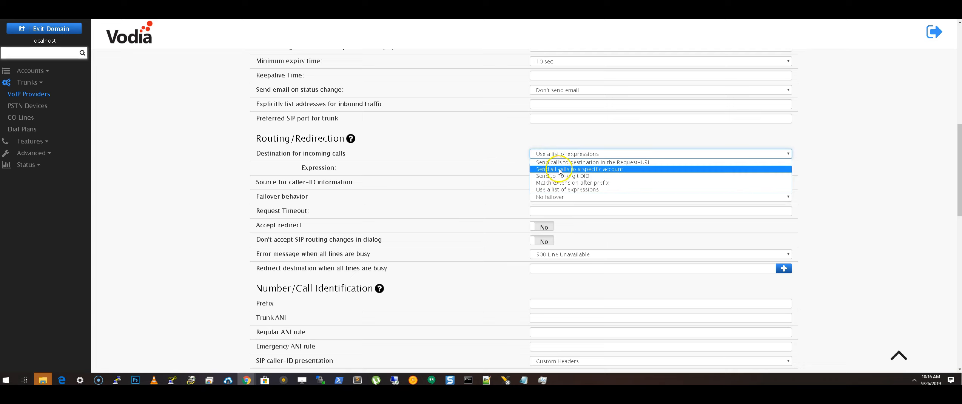
click(560, 169)
click(558, 167)
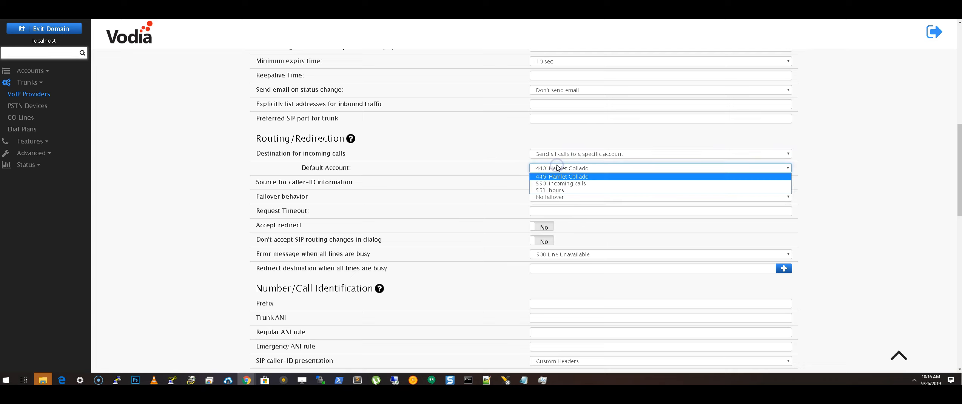
click(555, 185)
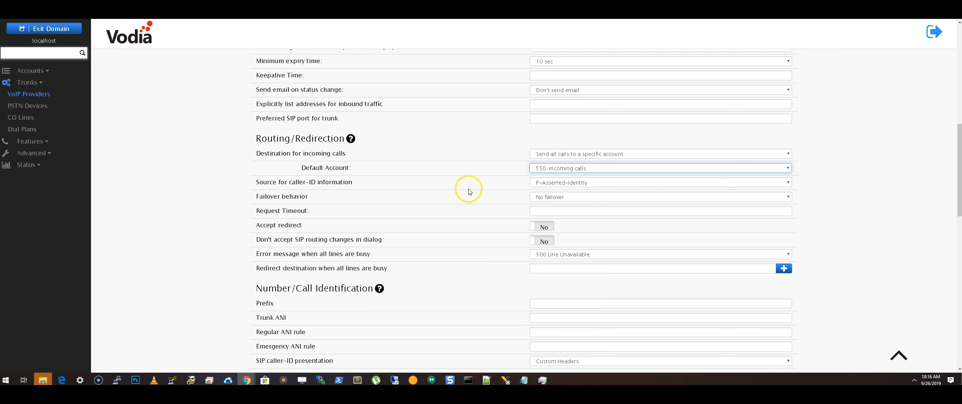
scroll(467, 190, down, 15)
click(270, 330)
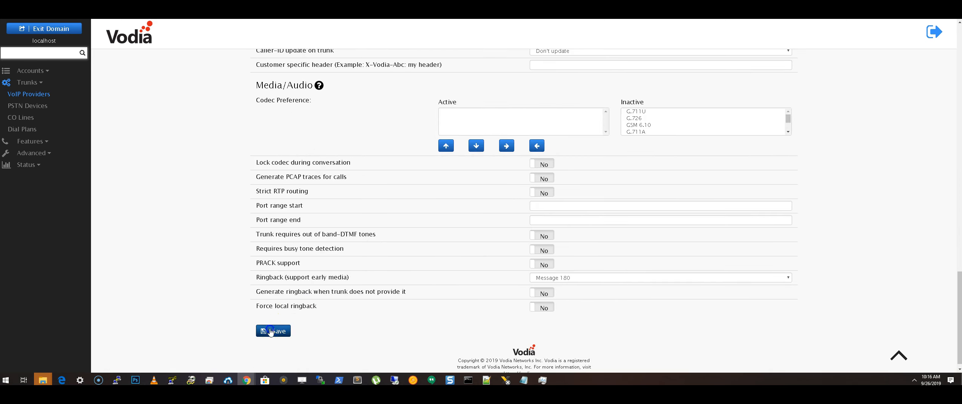
Go back to the Auto Attendants list under Accounts.
scroll(365, 307, up, 7)
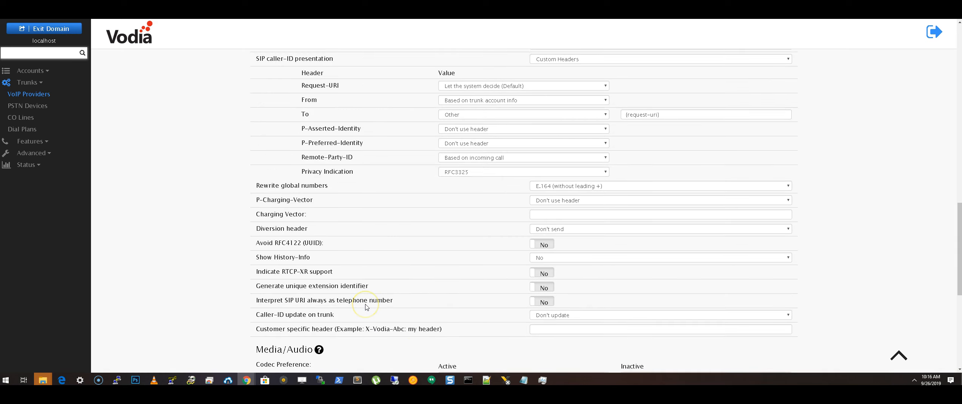
scroll(365, 306, up, 4)
click(30, 71)
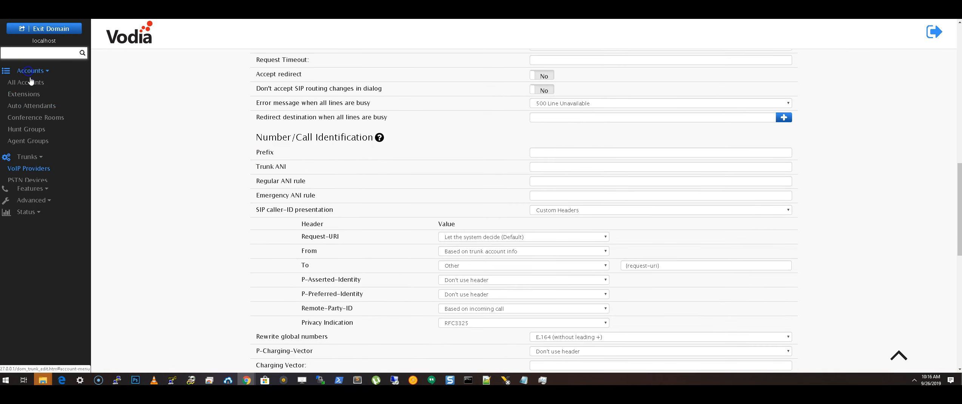
click(30, 105)
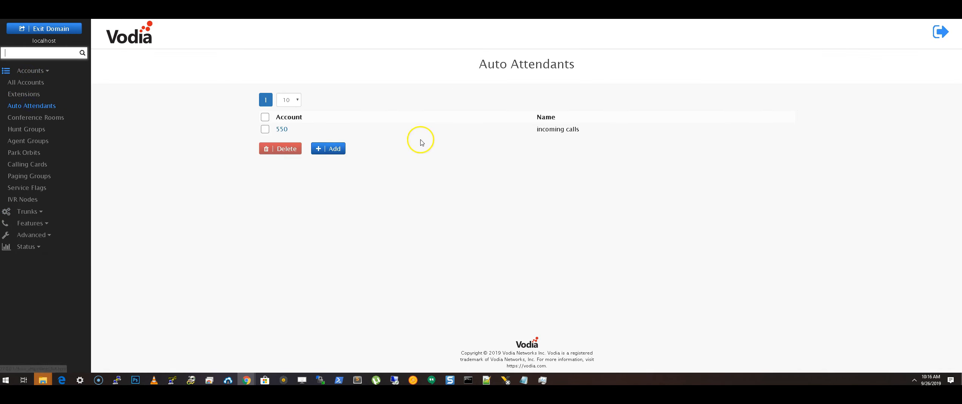
Open auto attendant 550 and scroll through direct destinations 1–3 routed to 440.
click(285, 129)
scroll(429, 141, down, 15)
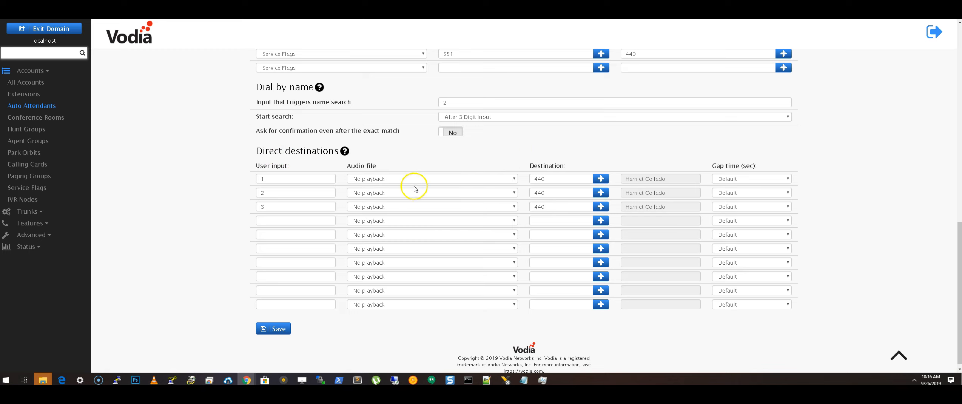
scroll(408, 191, up, 2)
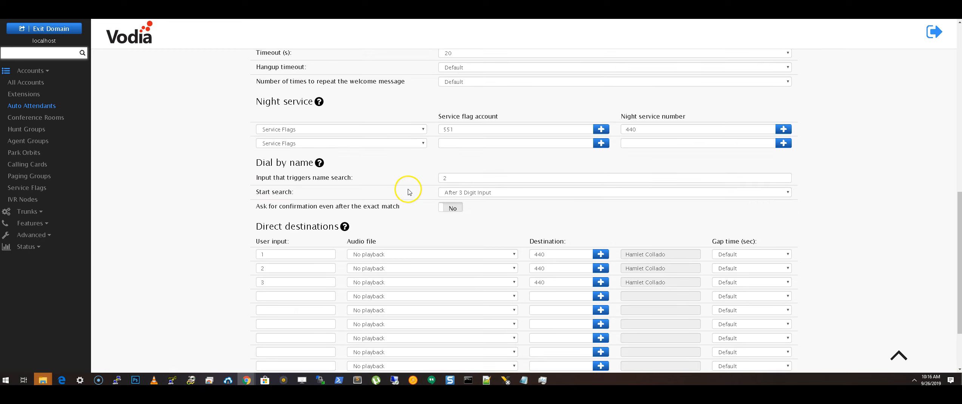
scroll(408, 191, up, 10)
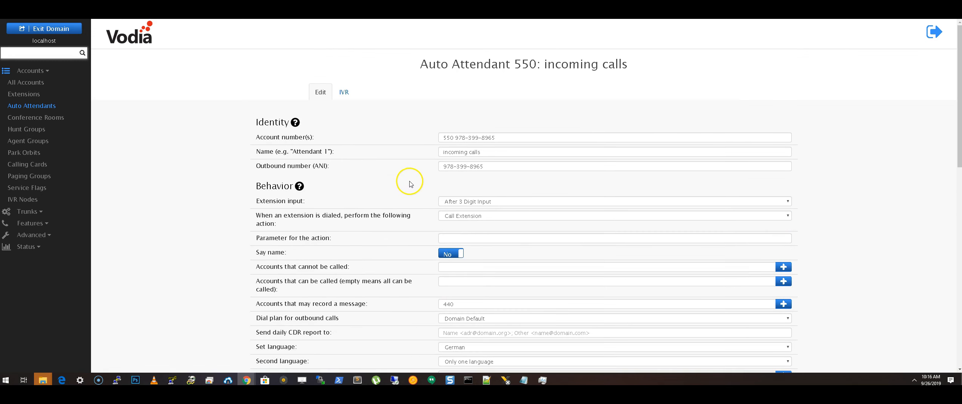